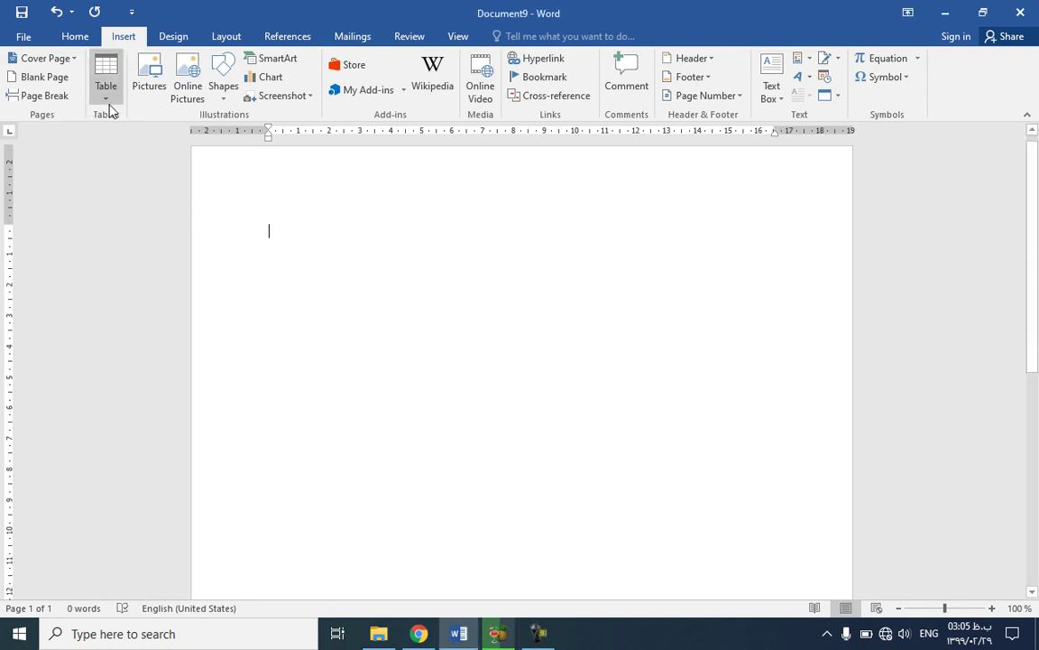
- Open the Table grid on the Insert tab to preview a table on the empty page
{"action": "left_click", "coordinate": [107, 100]}
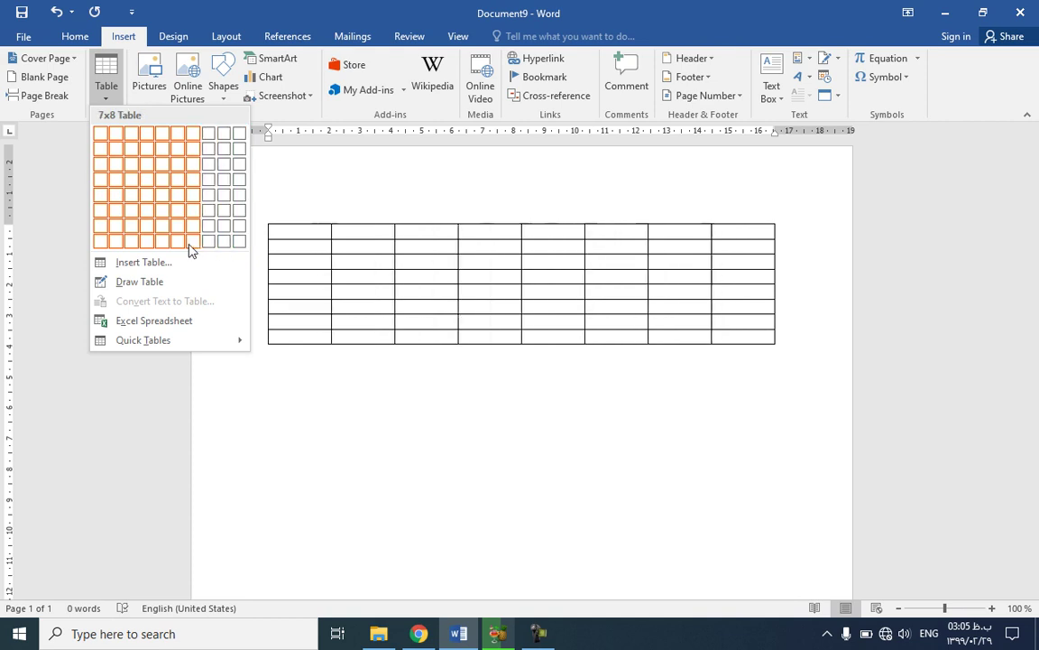
- Insert a 10-column, 6-row table via Insert Table, remembering dimensions for new tables
{"action": "left_click", "coordinate": [143, 261]}
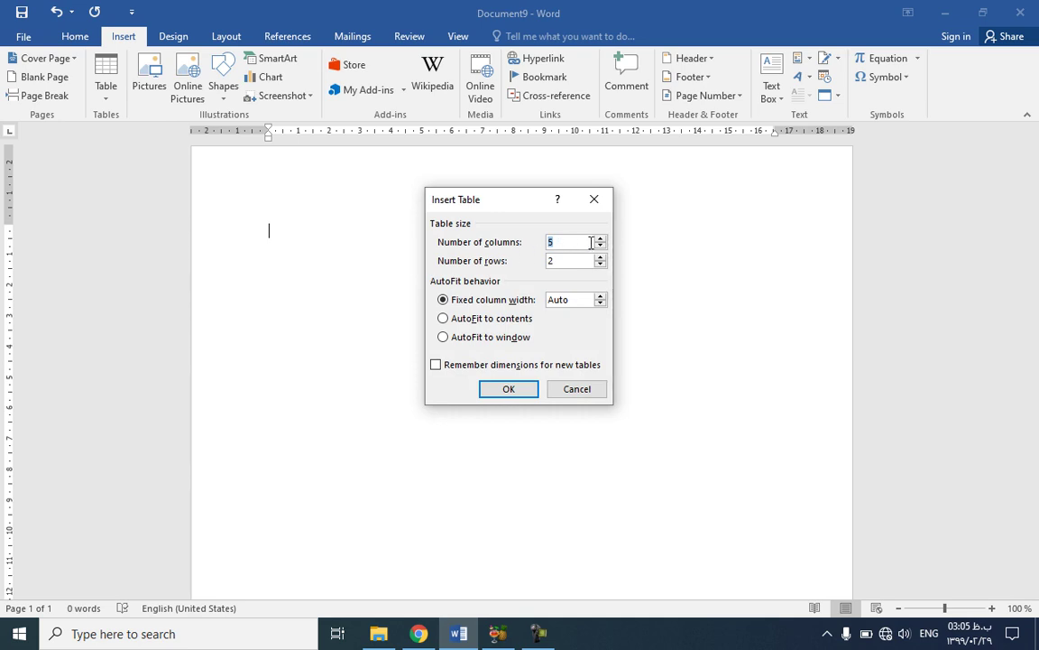
{"action": "left_click", "coordinate": [601, 240]}
{"action": "left_click", "coordinate": [601, 240]}
{"action": "left_click", "coordinate": [601, 258]}
{"action": "left_click", "coordinate": [601, 258]}
{"action": "left_click", "coordinate": [553, 264]}
{"action": "left_click", "coordinate": [467, 372]}
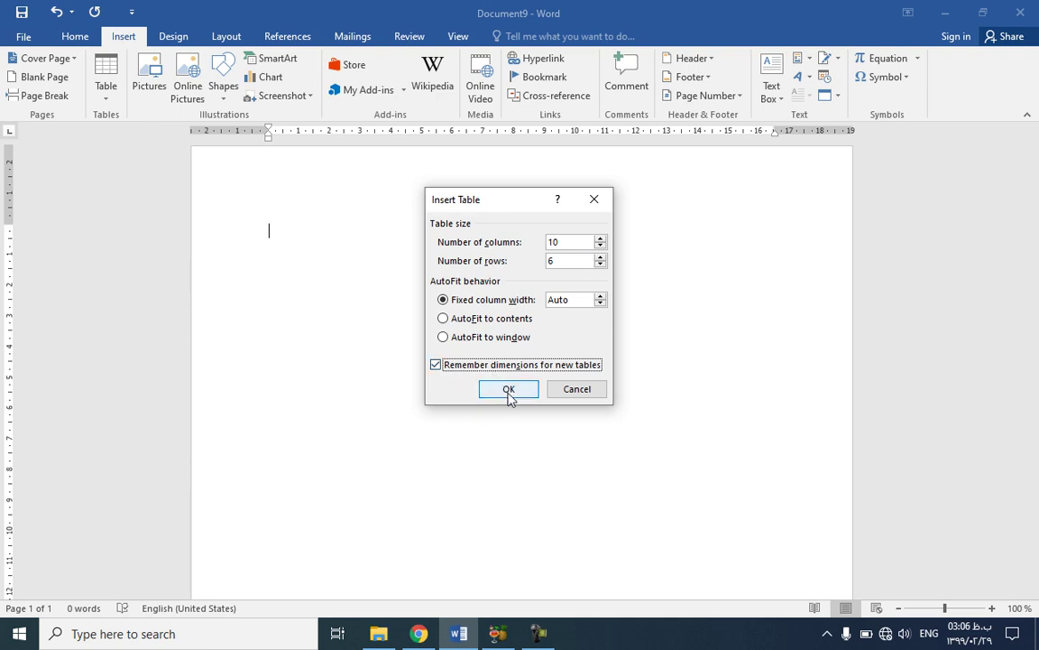
{"action": "left_click", "coordinate": [510, 389]}
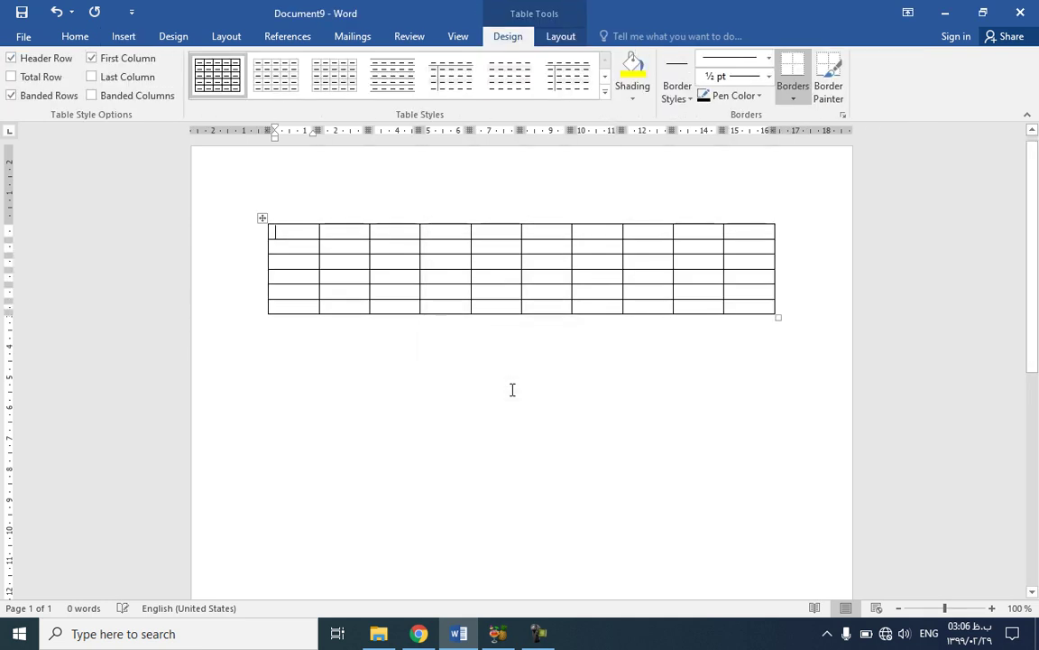
- In a new blank document, insert a 10x6 table with 0.9 cm fixed column widths, then undo it
{"action": "key", "text": "ctrl+n"}
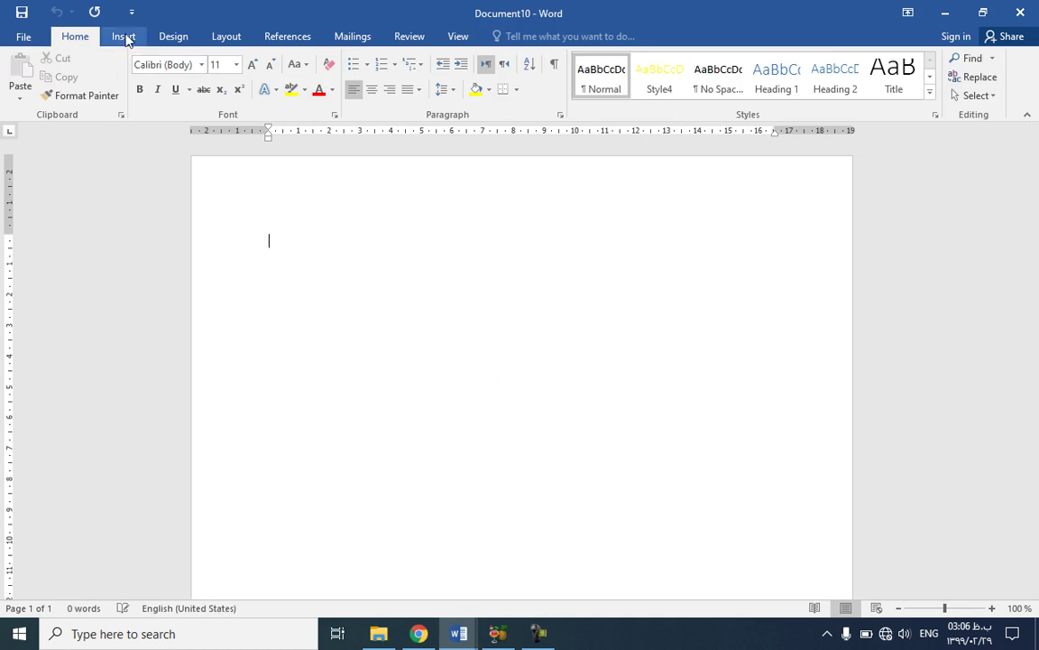
{"action": "left_click", "coordinate": [123, 36]}
{"action": "left_click", "coordinate": [110, 101]}
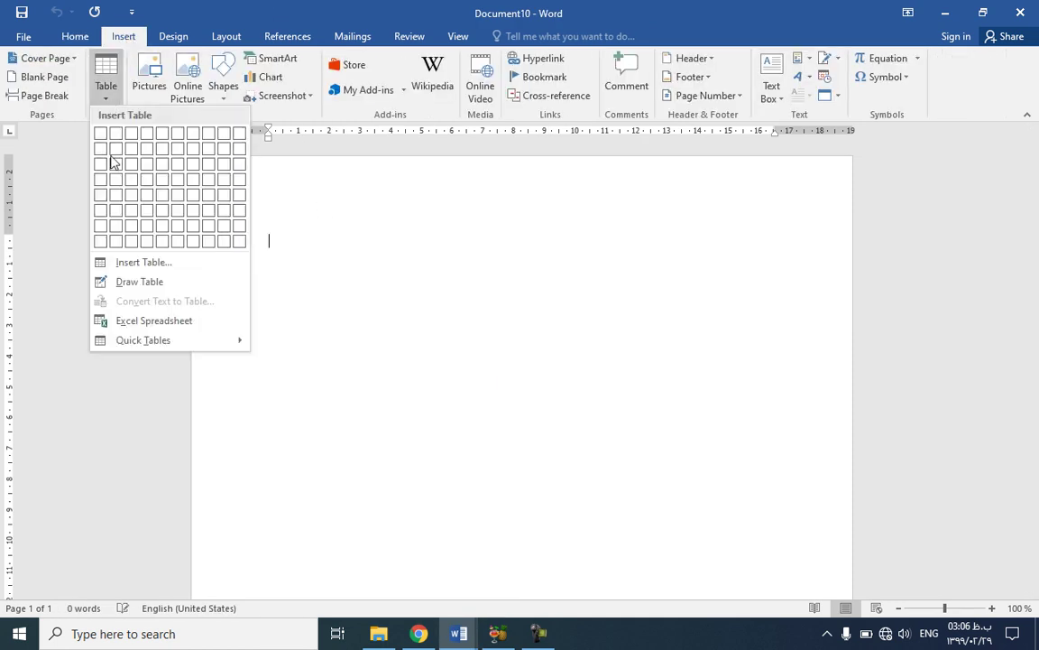
{"action": "left_click", "coordinate": [136, 262]}
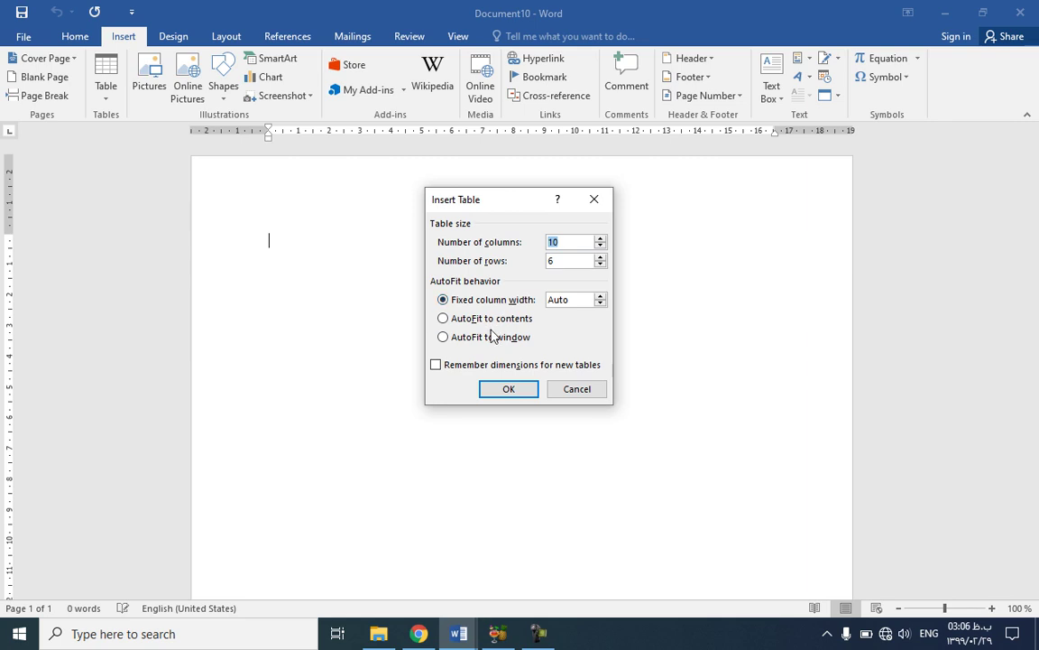
{"action": "left_click", "coordinate": [483, 305]}
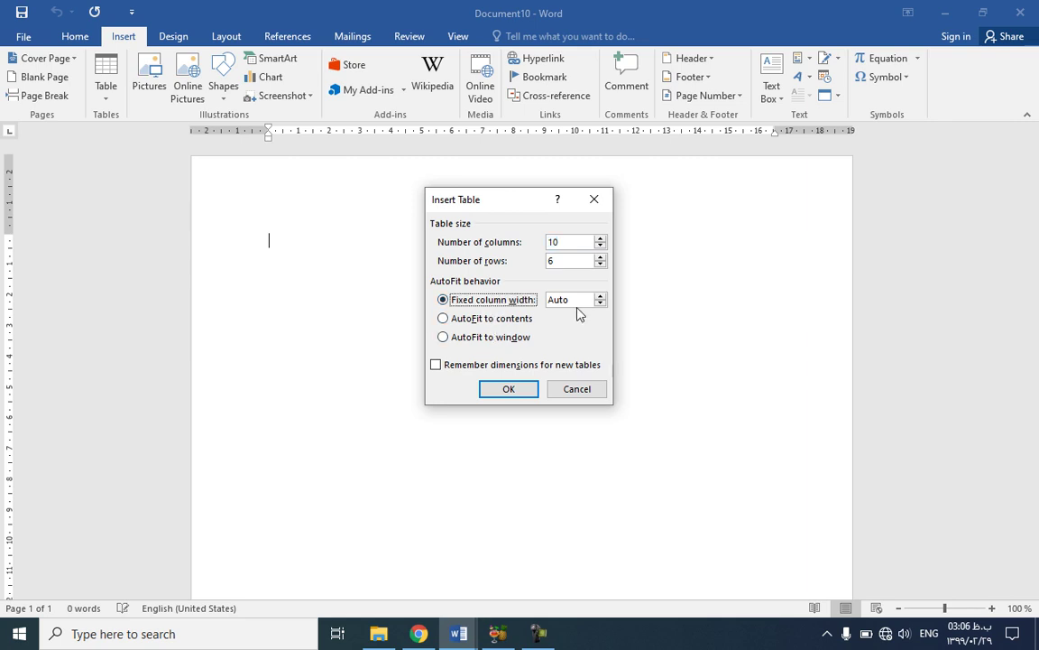
{"action": "left_click", "coordinate": [601, 297]}
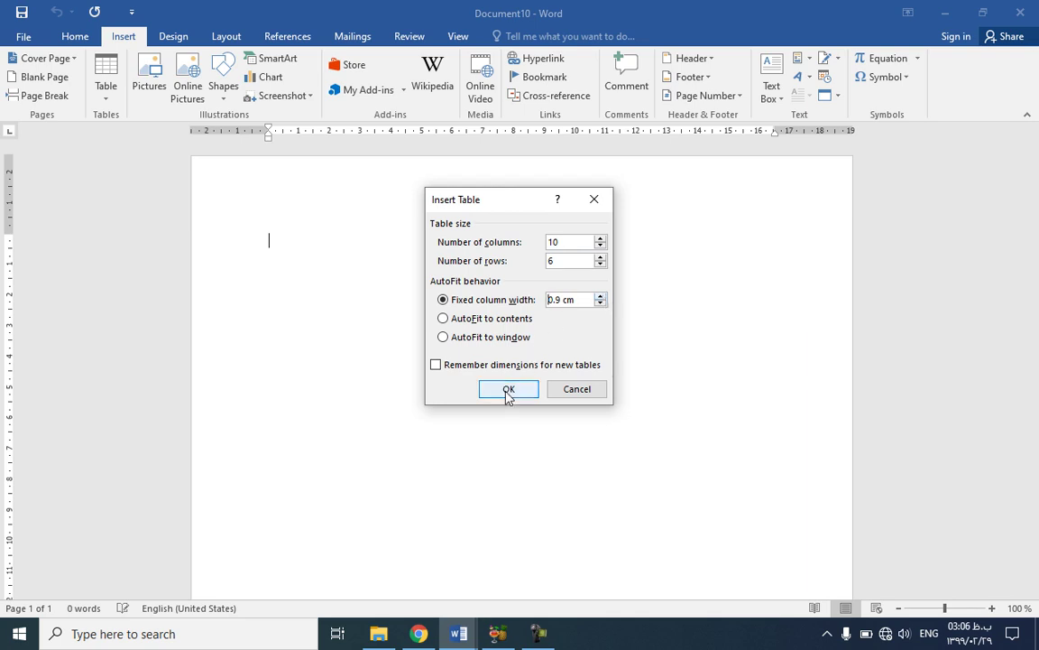
{"action": "left_click", "coordinate": [508, 389]}
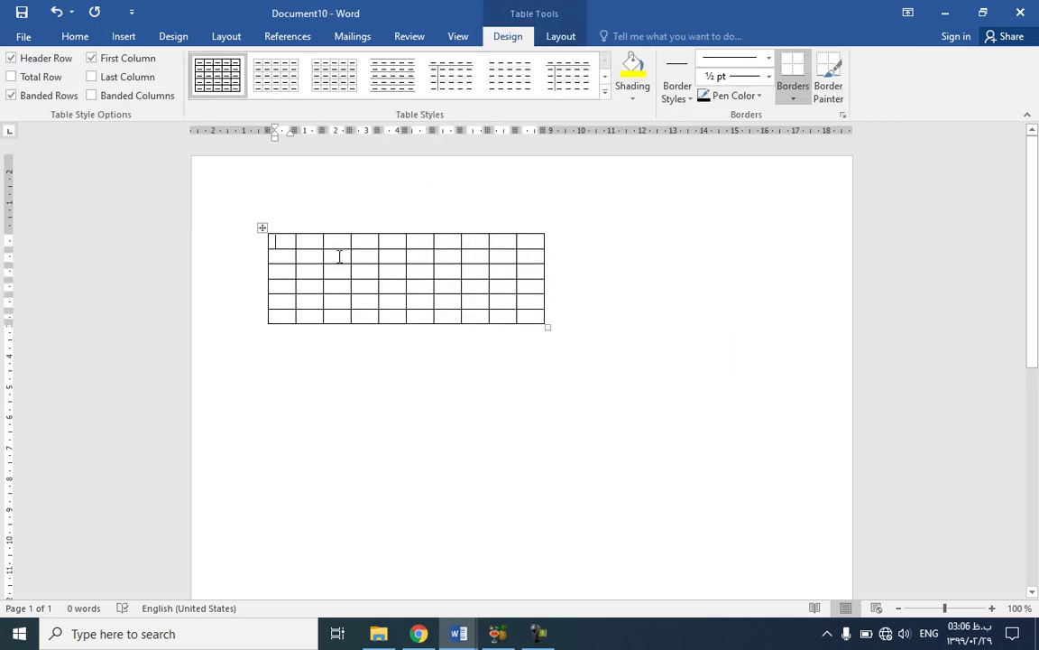
{"action": "key", "text": "ctrl+z"}
{"action": "left_click", "coordinate": [123, 37]}
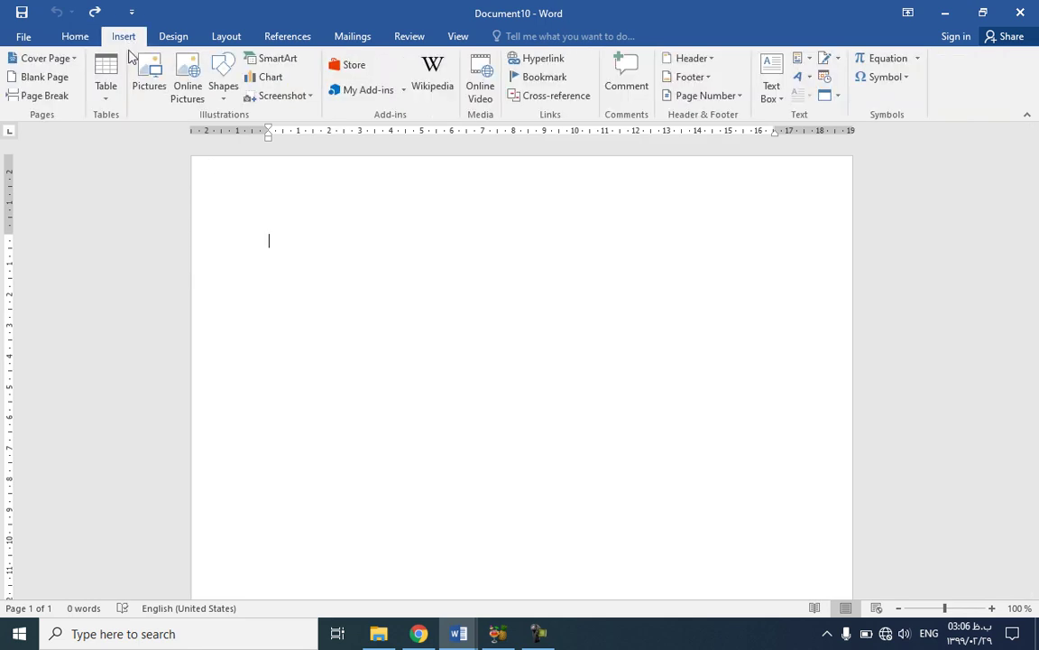
{"action": "left_click", "coordinate": [113, 101]}
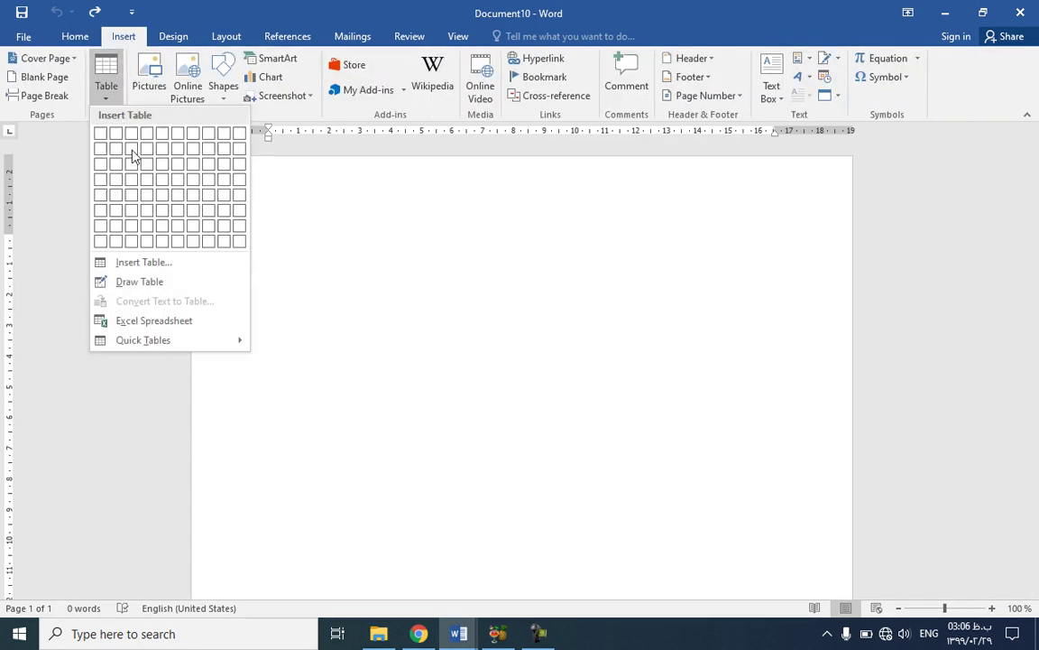
{"action": "left_click", "coordinate": [149, 263]}
{"action": "left_click", "coordinate": [478, 320]}
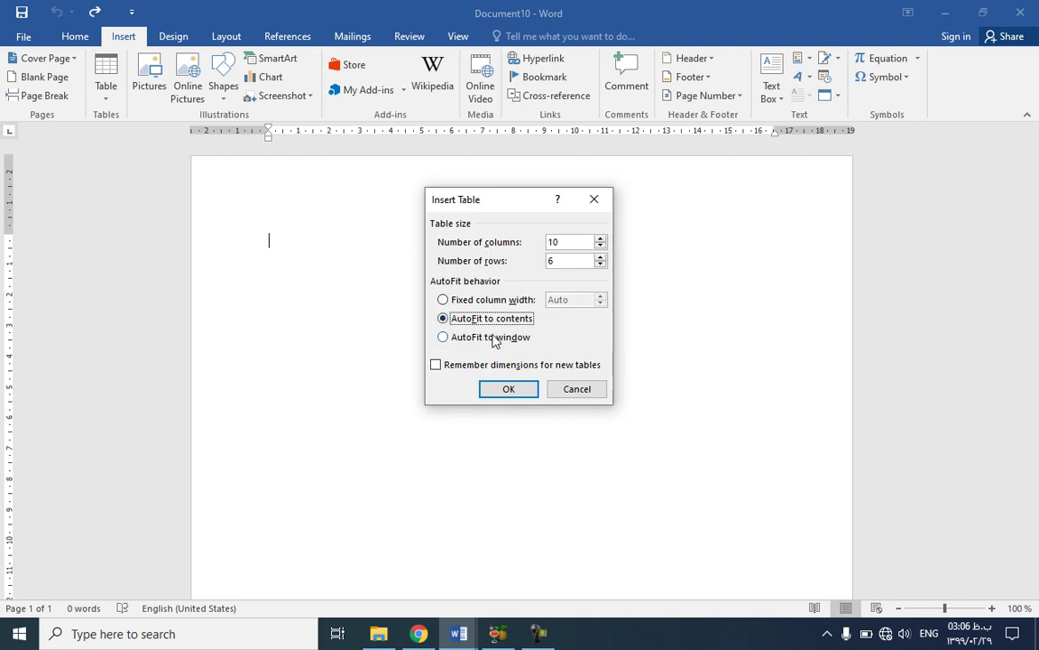
{"action": "left_click", "coordinate": [510, 388]}
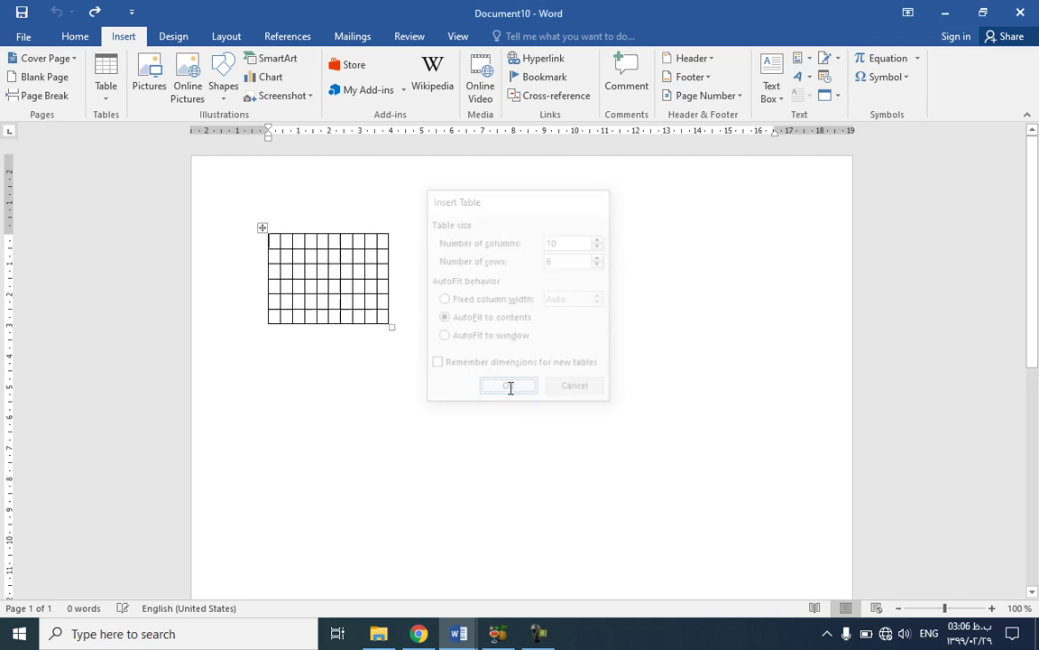
{"action": "type", "text": "sdfsdfsdfsdfs"}
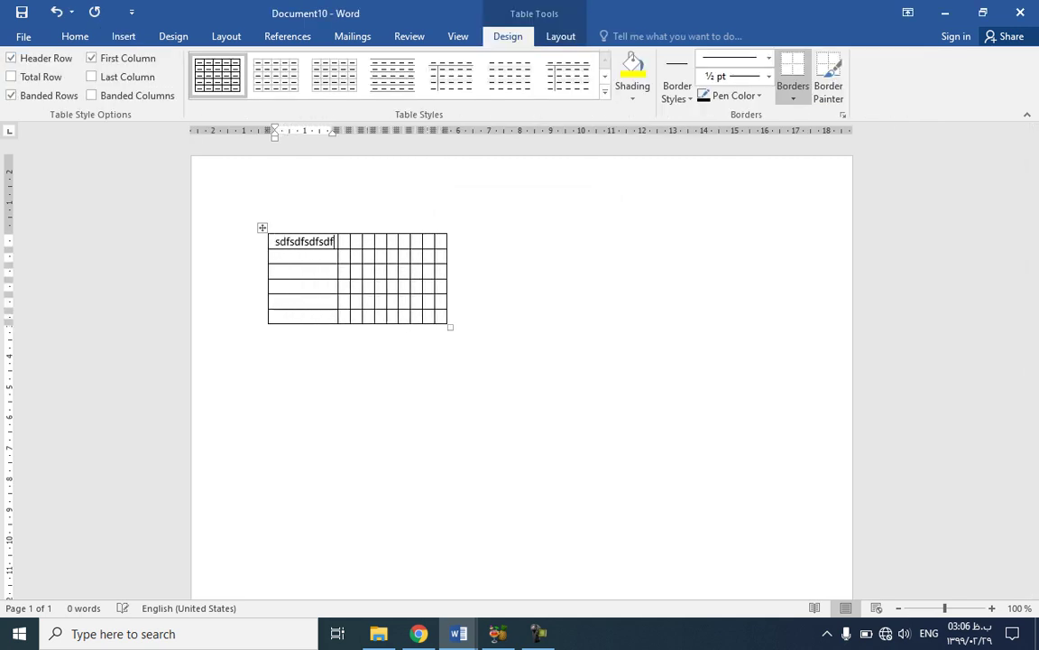
{"action": "left_click", "coordinate": [370, 244]}
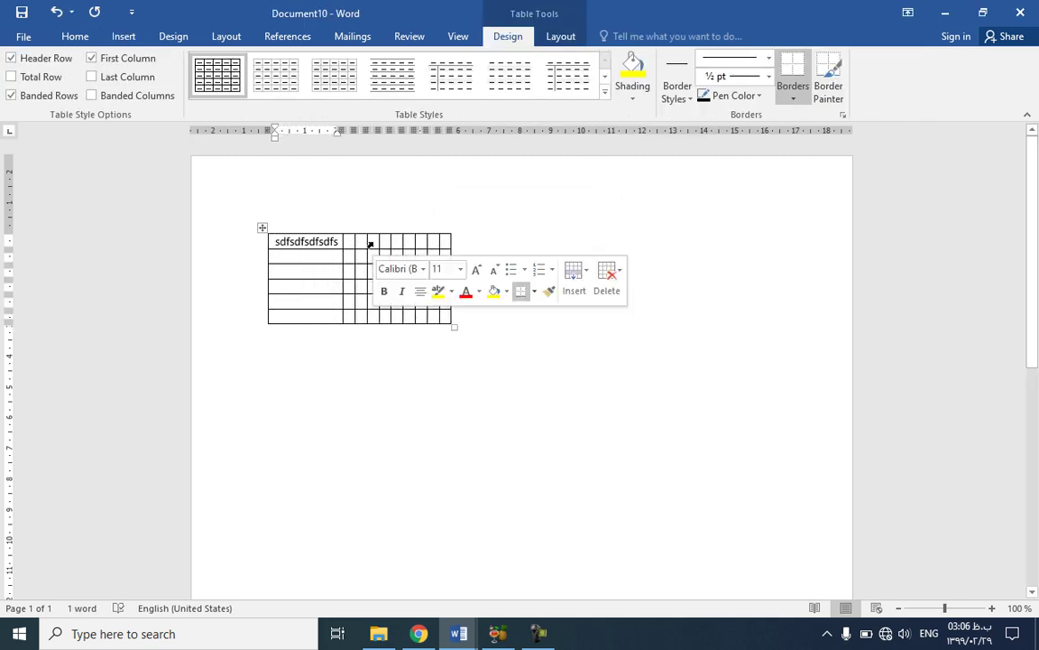
{"action": "type", "text": "dsdfsdf"}
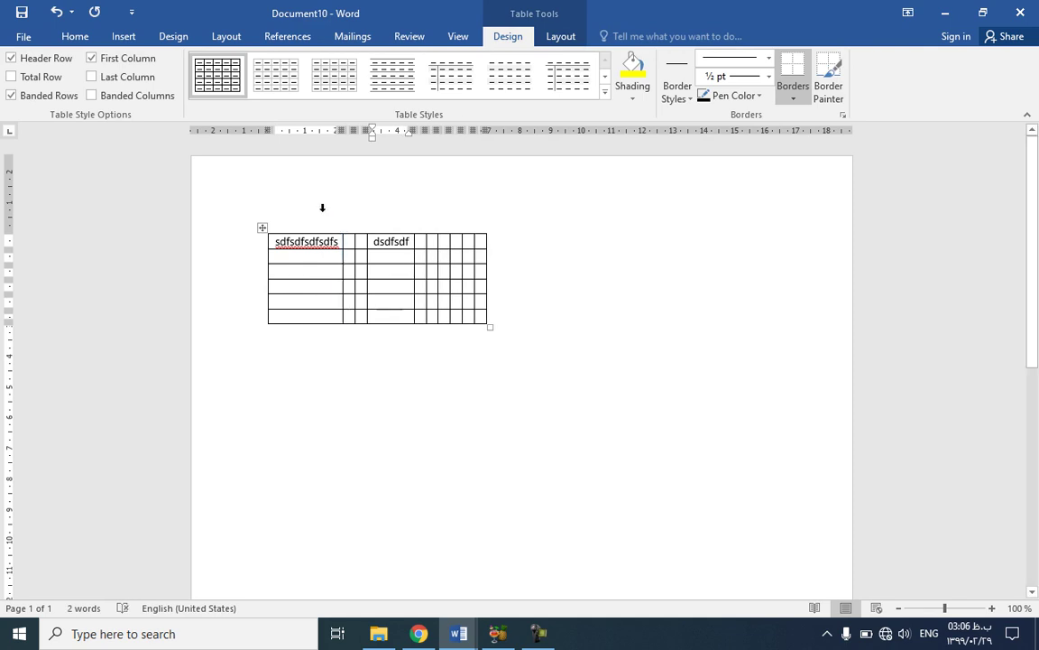
{"action": "key", "text": "BackSpace"}
{"action": "key", "text": "BackSpace"}
{"action": "key", "text": "BackSpace"}
{"action": "key", "text": "ctrl+z"}
{"action": "key", "text": "ctrl+z"}
{"action": "key", "text": "ctrl+z"}
{"action": "key", "text": "ctrl+z"}
{"action": "key", "text": "ctrl+z"}
{"action": "key", "text": "ctrl+z"}
{"action": "key", "text": "ctrl+z"}
{"action": "key", "text": "ctrl+z"}
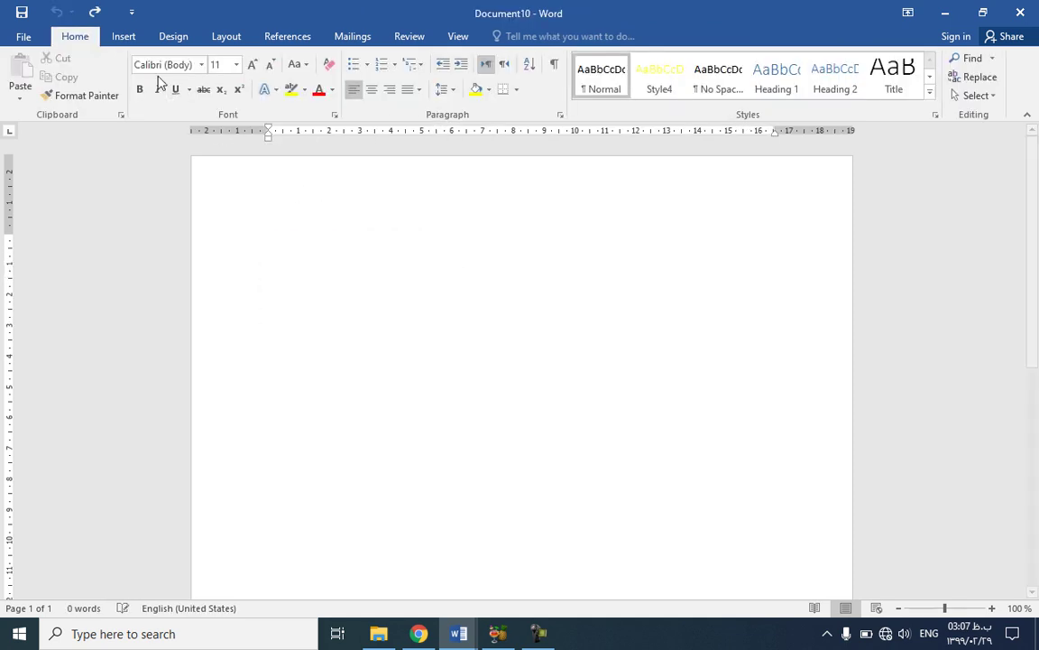
- Insert a 10x6 table set to AutoFit to window, spanning the page width, then undo it
{"action": "left_click", "coordinate": [126, 37]}
{"action": "left_click", "coordinate": [104, 96]}
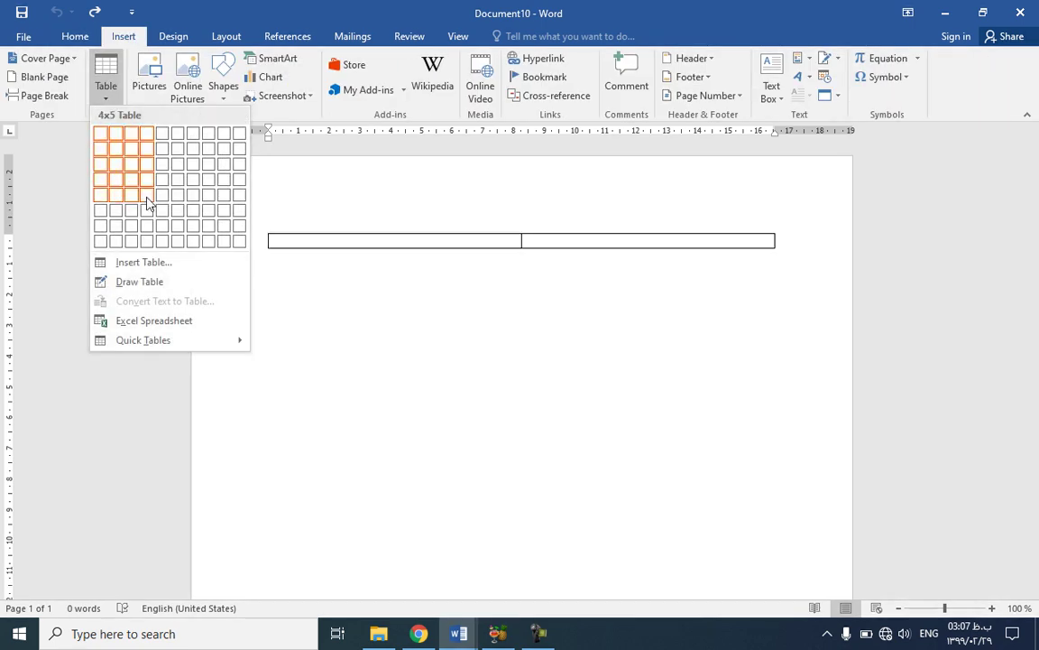
{"action": "left_click", "coordinate": [143, 262]}
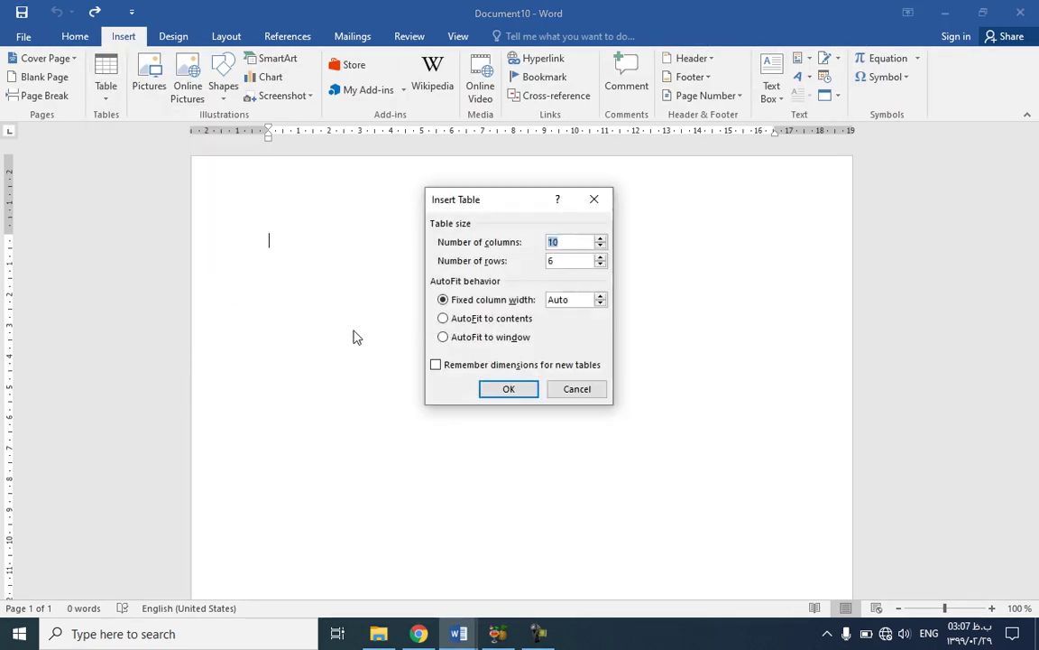
{"action": "left_click", "coordinate": [460, 341]}
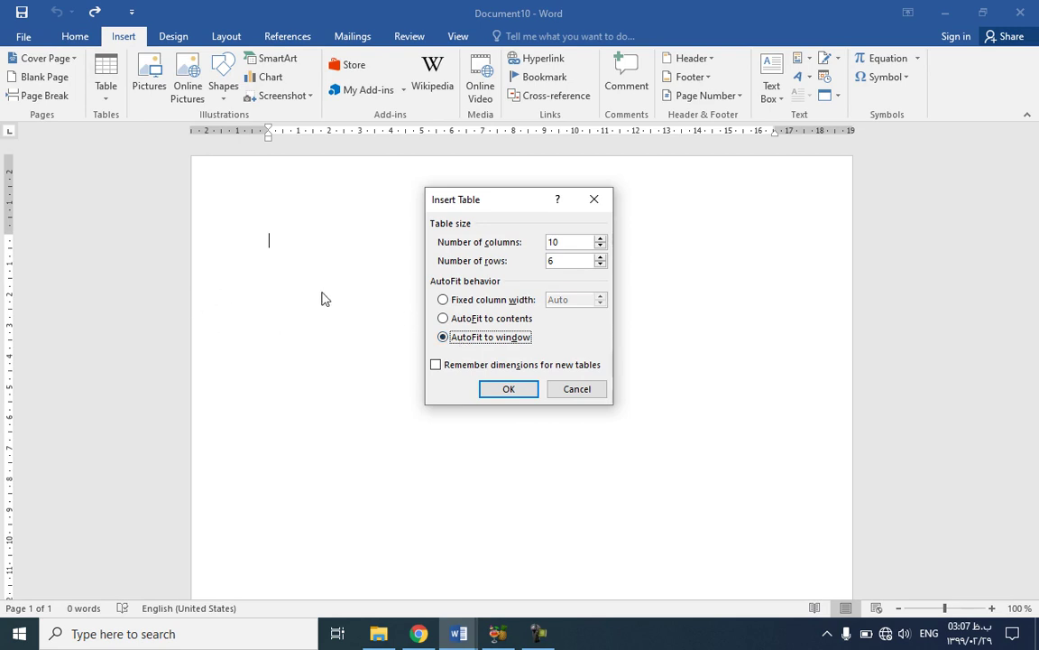
{"action": "left_click", "coordinate": [525, 398]}
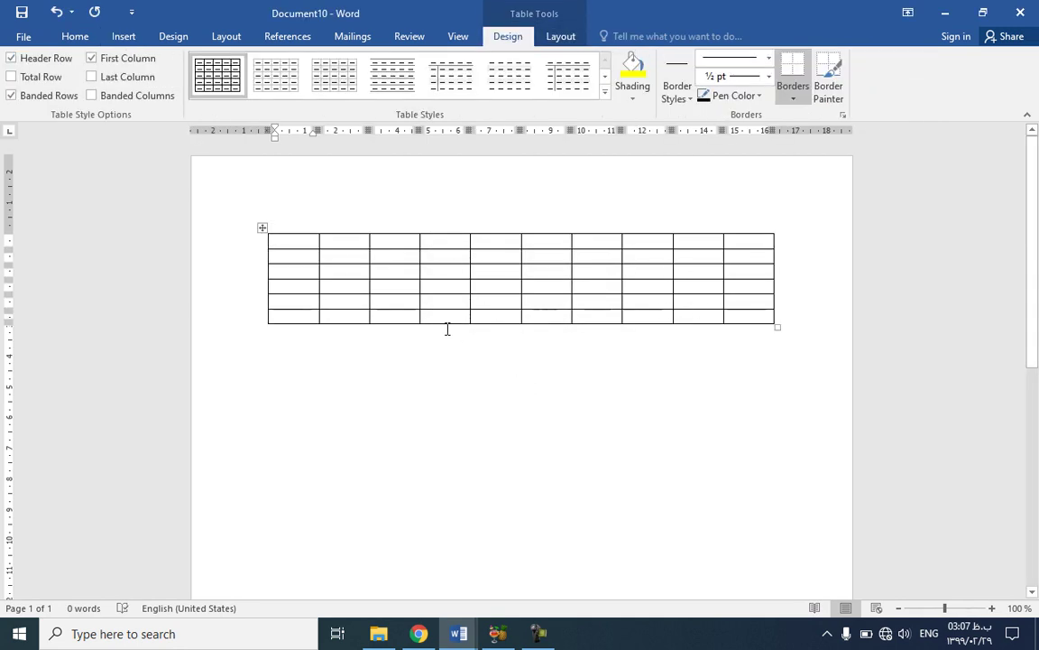
{"action": "key", "text": "ctrl+z"}
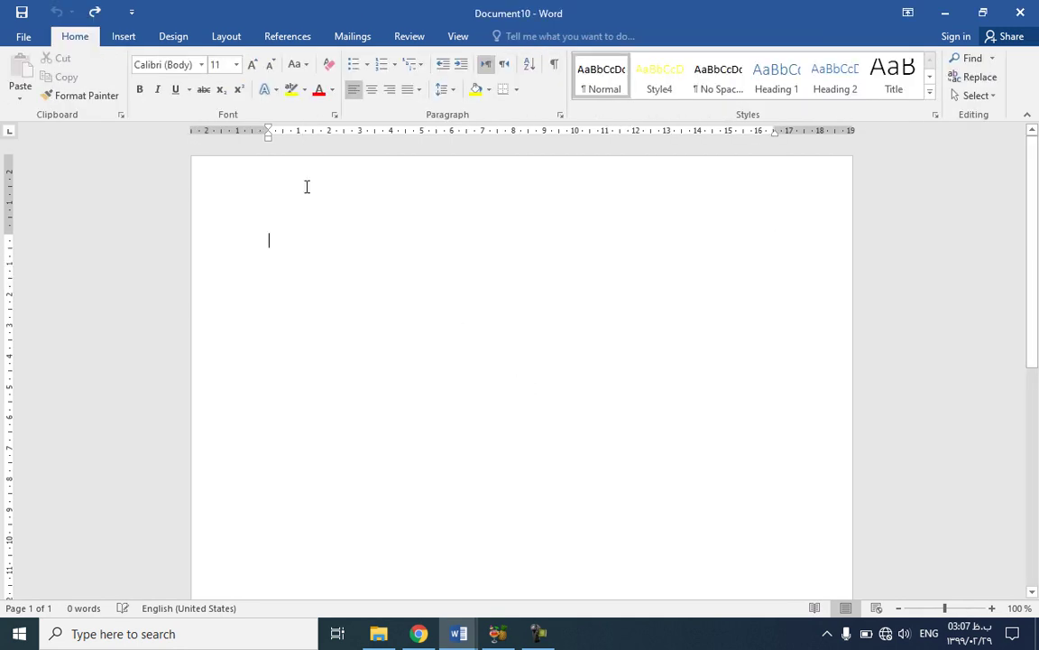
- Draw a two-row, three-column table near the page top with the Draw Table pen
{"action": "left_click", "coordinate": [131, 40]}
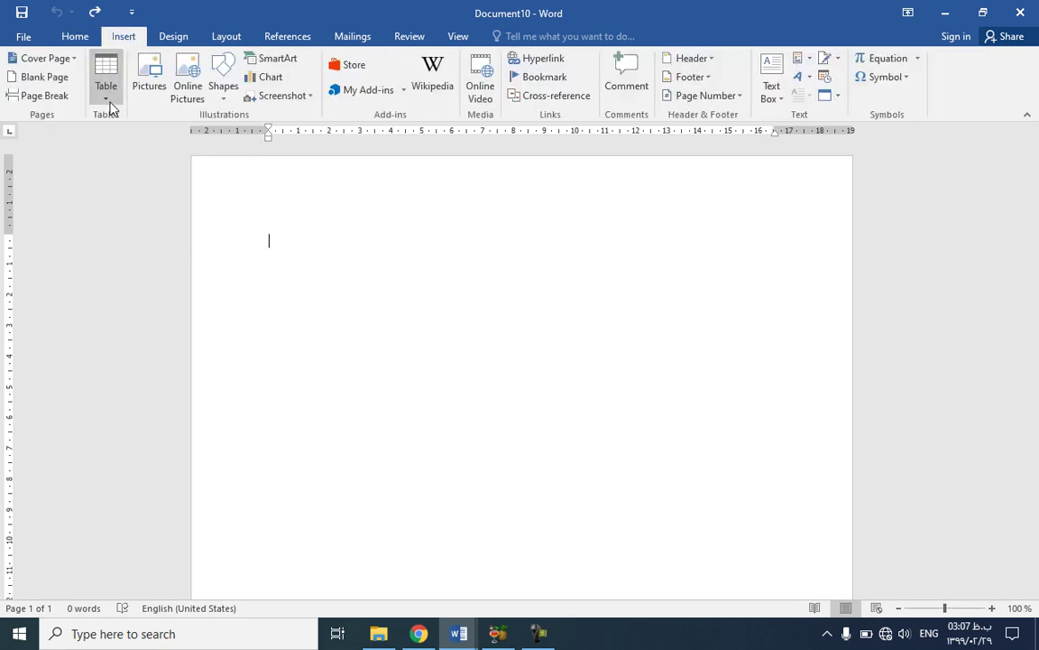
{"action": "left_click", "coordinate": [105, 101]}
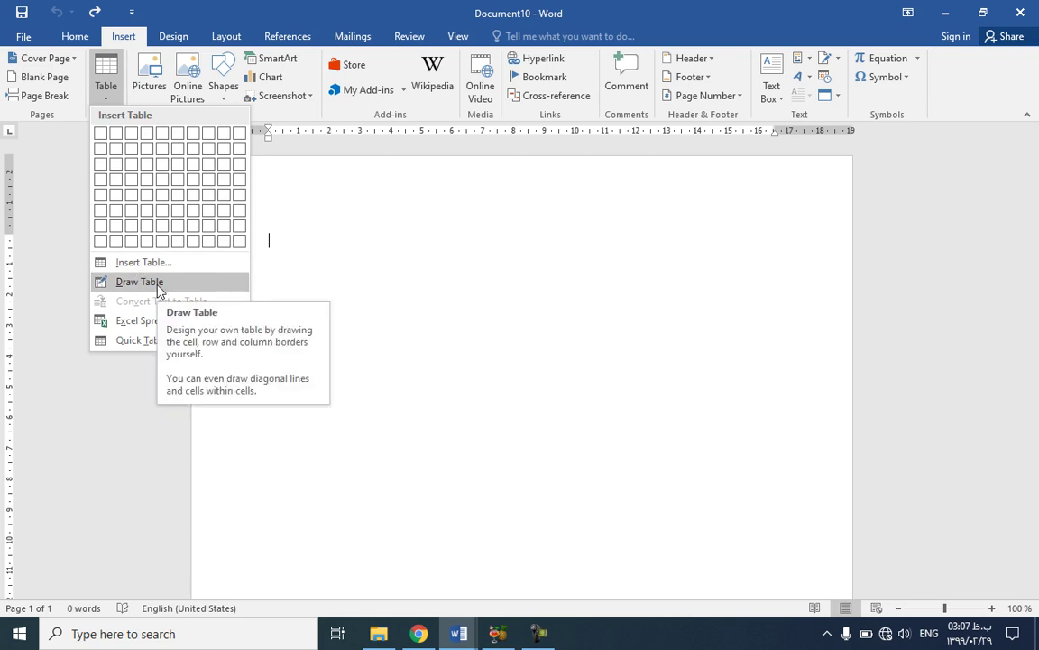
{"action": "left_click", "coordinate": [159, 290]}
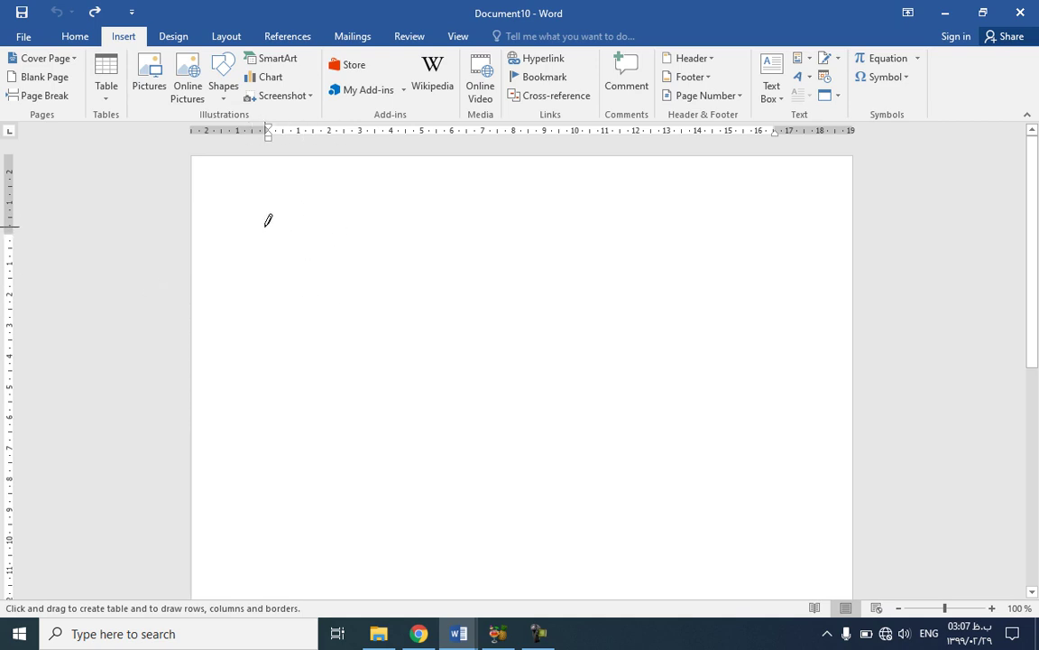
{"action": "left_click_drag", "start_coordinate": [273, 228], "coordinate": [684, 435]}
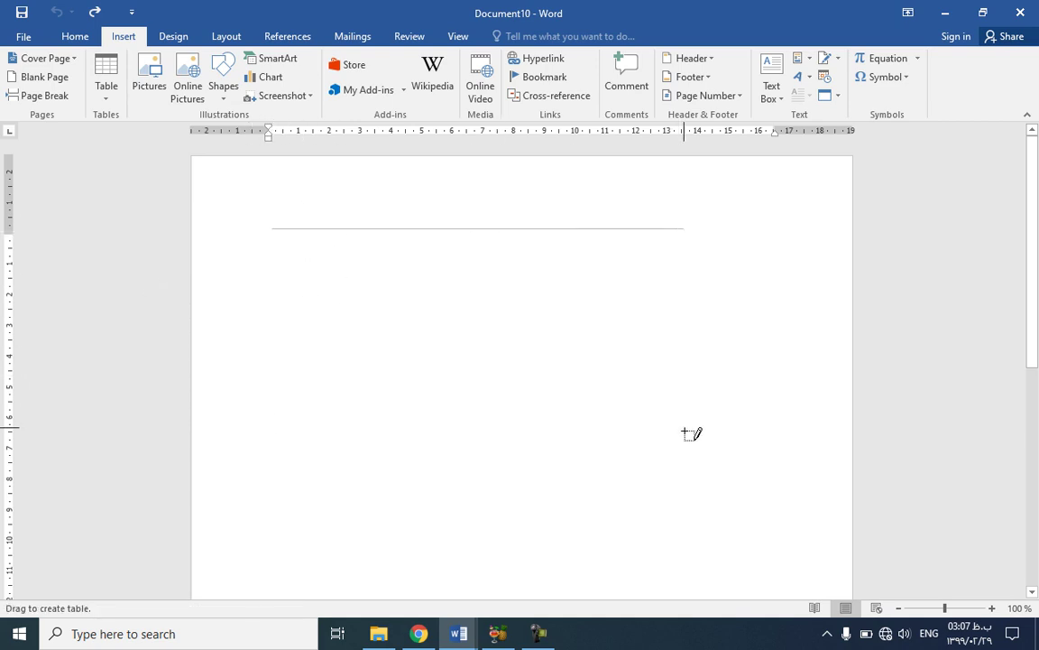
{"action": "left_click_drag", "start_coordinate": [333, 233], "coordinate": [341, 393]}
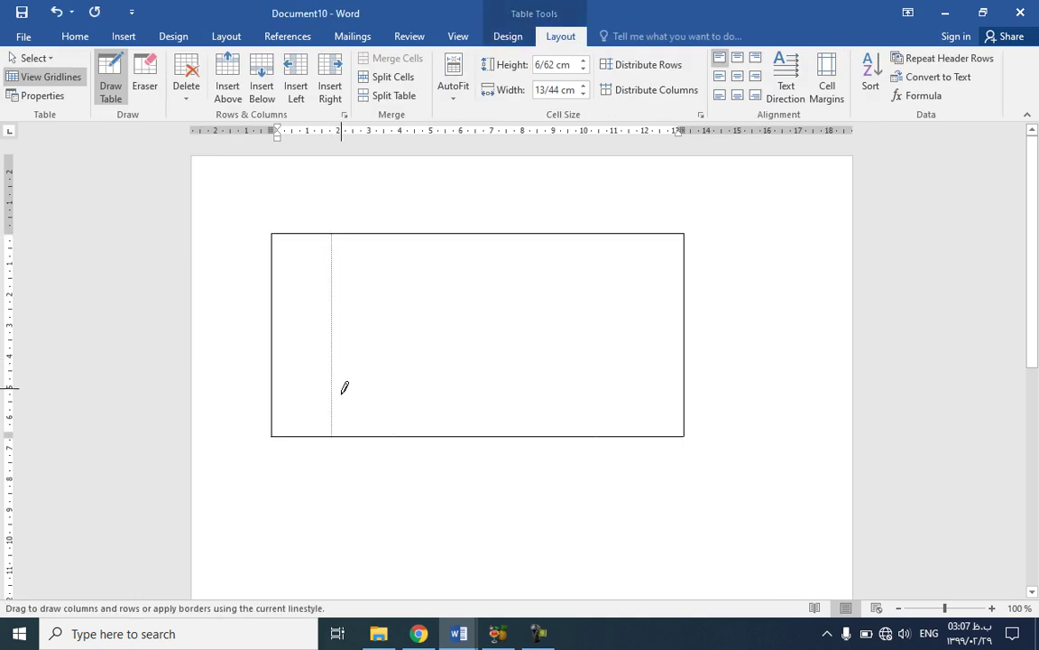
{"action": "left_click_drag", "start_coordinate": [274, 344], "coordinate": [629, 339]}
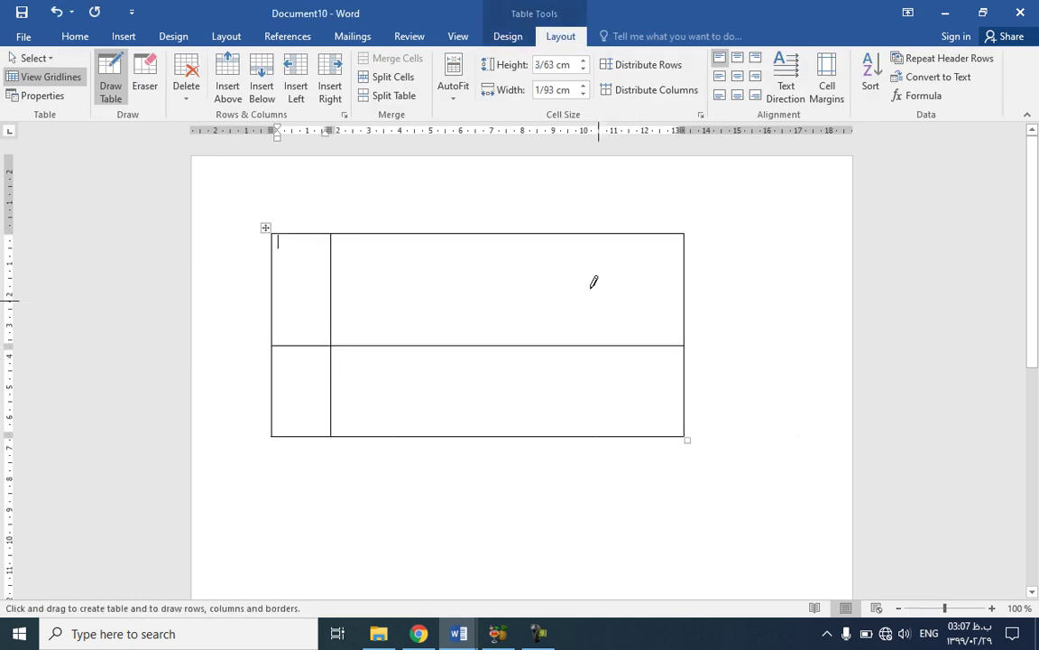
{"action": "left_click_drag", "start_coordinate": [590, 236], "coordinate": [598, 430]}
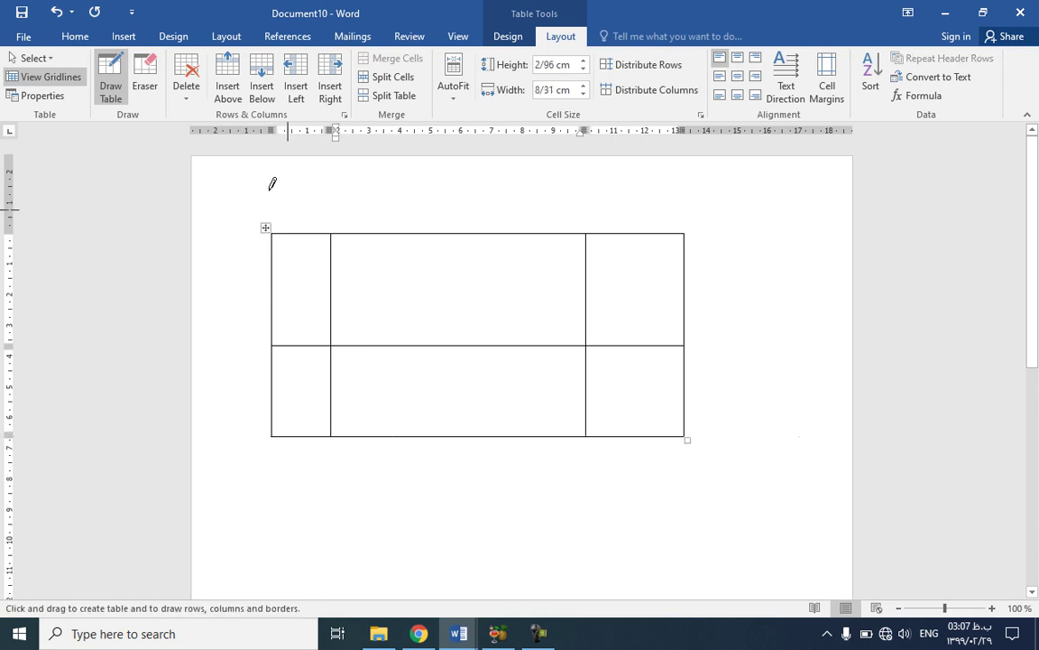
{"action": "left_click", "coordinate": [111, 81]}
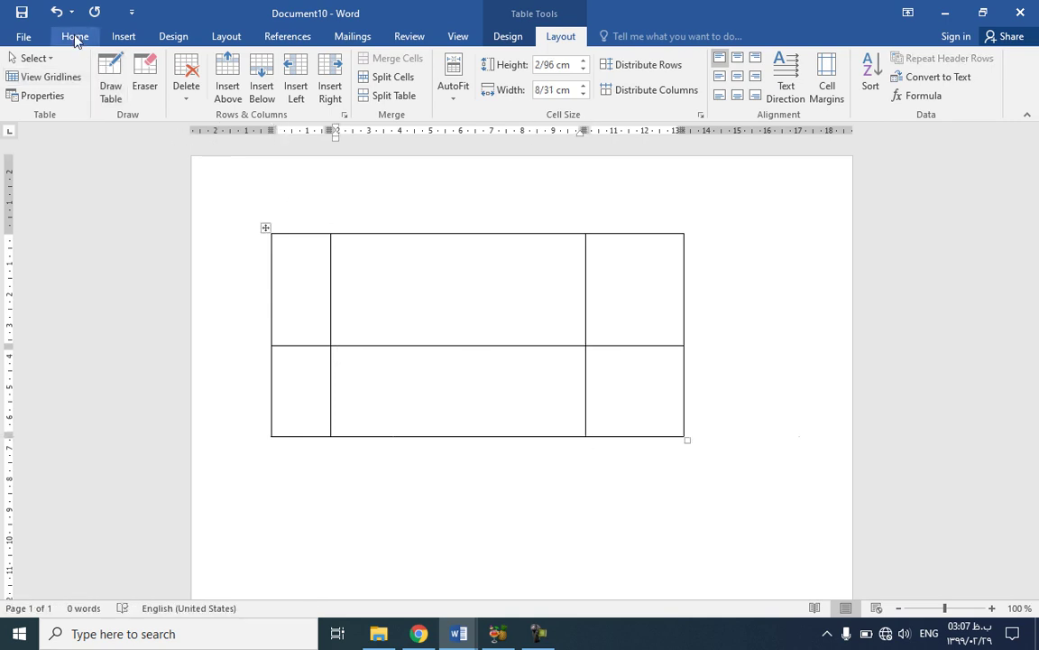
{"action": "left_click", "coordinate": [76, 38]}
{"action": "left_click", "coordinate": [128, 38]}
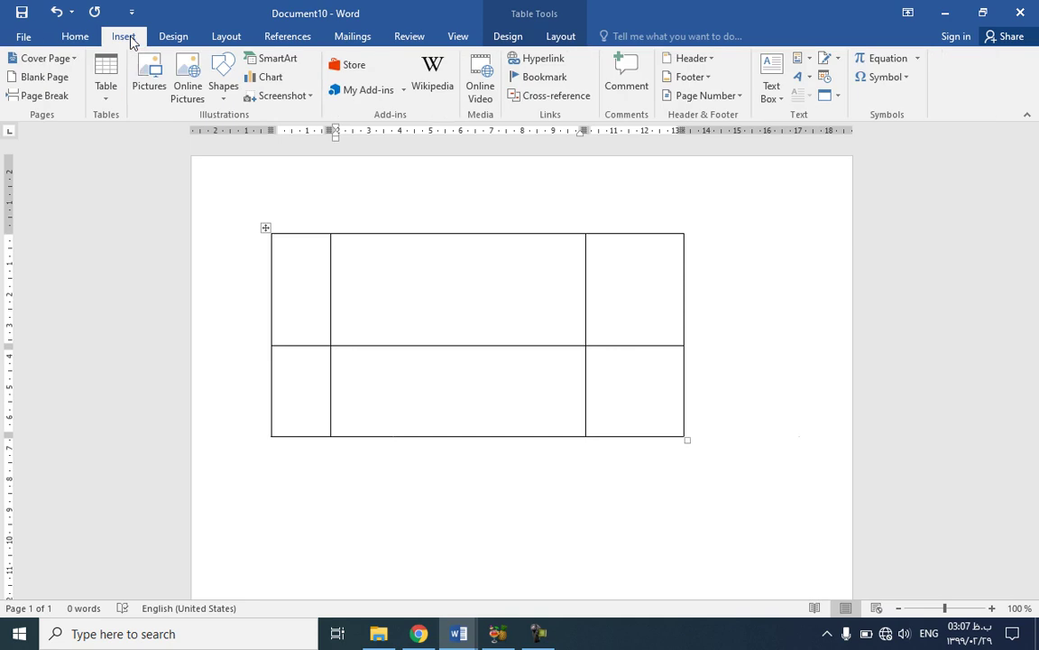
{"action": "left_click", "coordinate": [106, 98]}
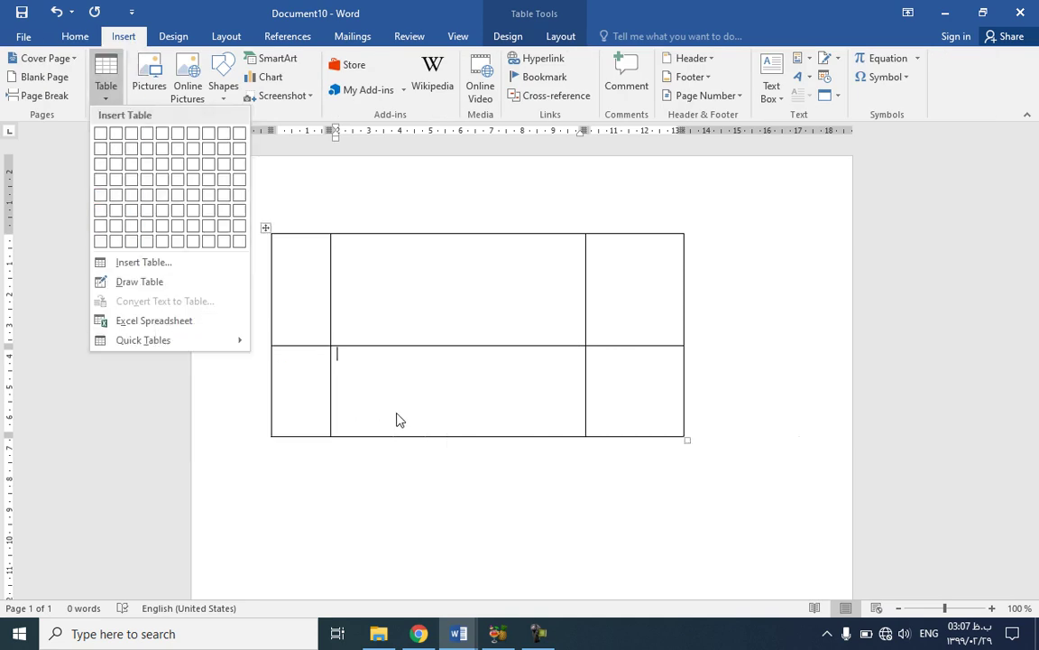
{"action": "left_click", "coordinate": [457, 484]}
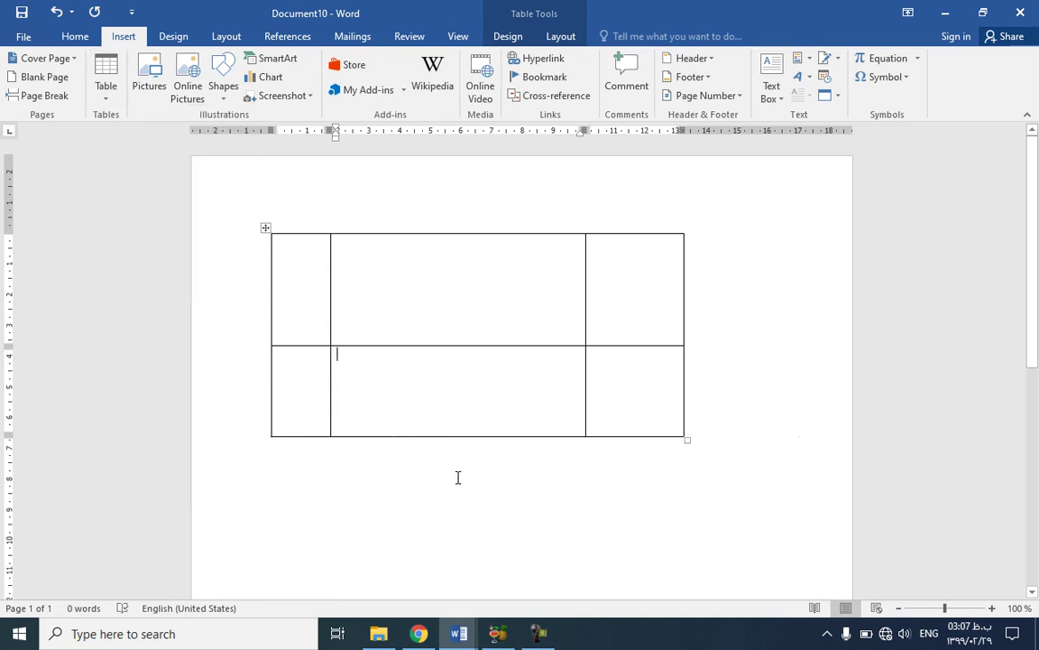
- Undo the drawn table and generate five paragraphs of sample text with =rand()
{"action": "key", "text": "ctrl+z"}
{"action": "type", "text": "=r"}
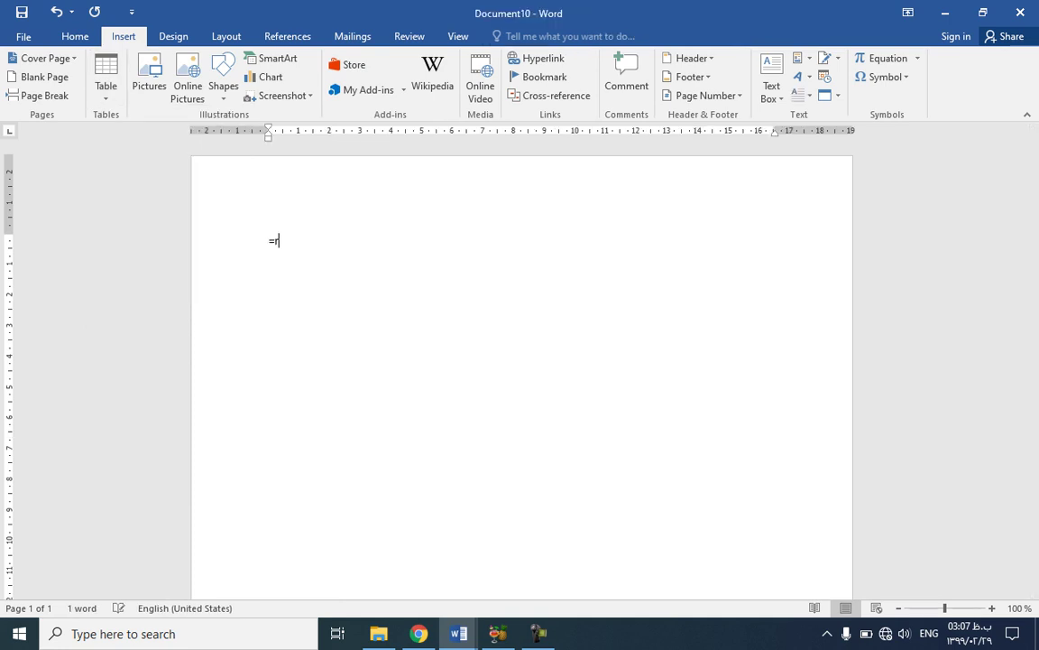
{"action": "type", "text": "()"}
{"action": "key", "text": "Return"}
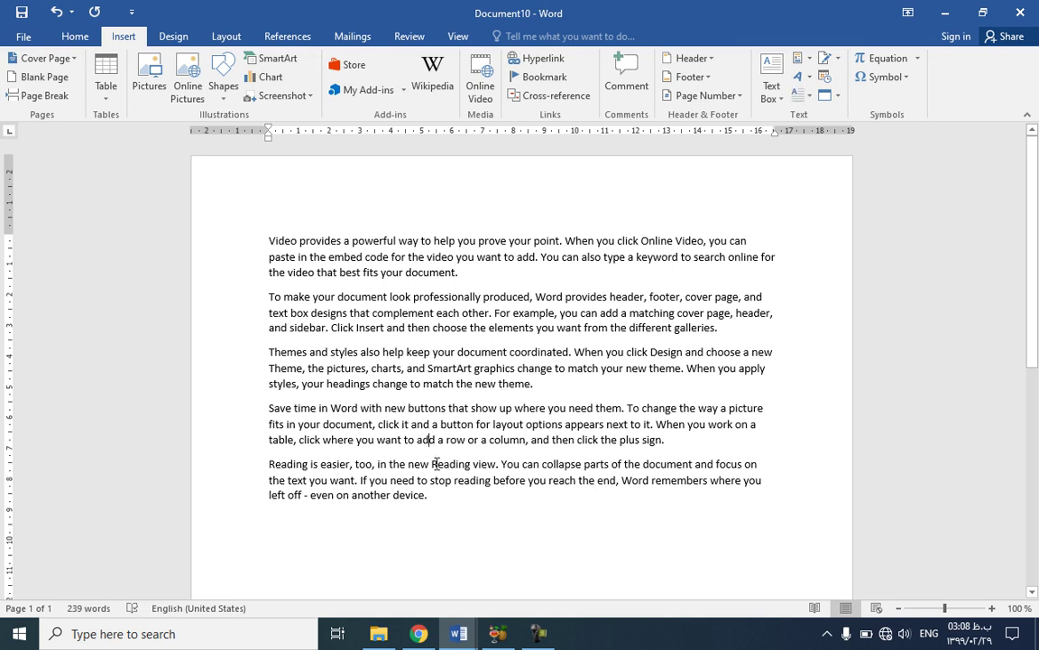
- Select all five sample paragraphs and show the Table insertion choices
{"action": "left_click_drag", "start_coordinate": [432, 496], "coordinate": [361, 354]}
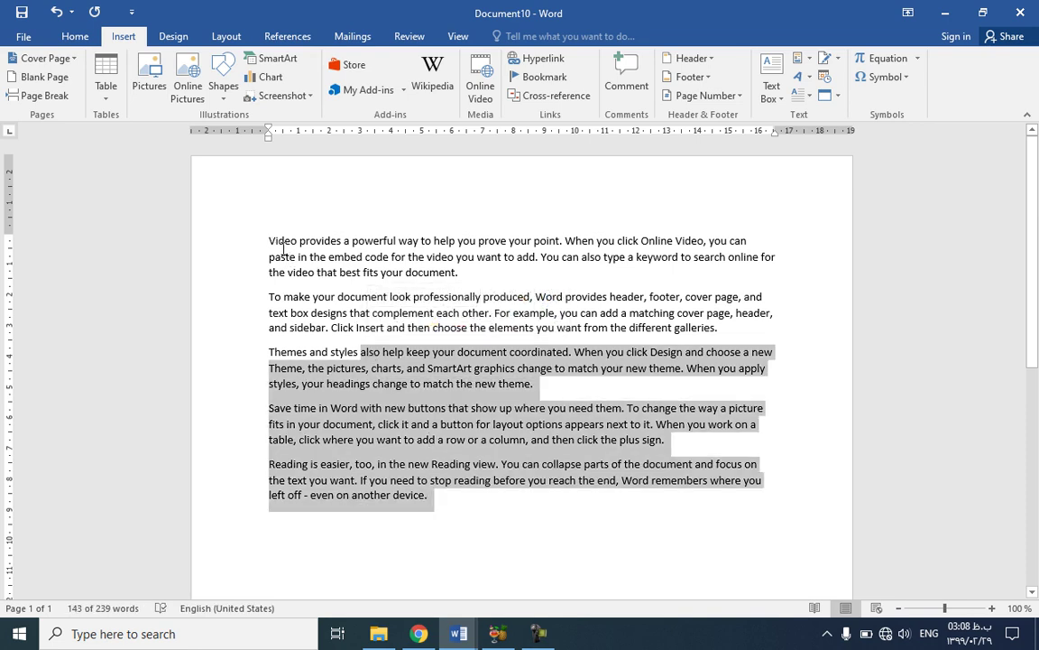
{"action": "left_click_drag", "start_coordinate": [270, 241], "coordinate": [360, 354]}
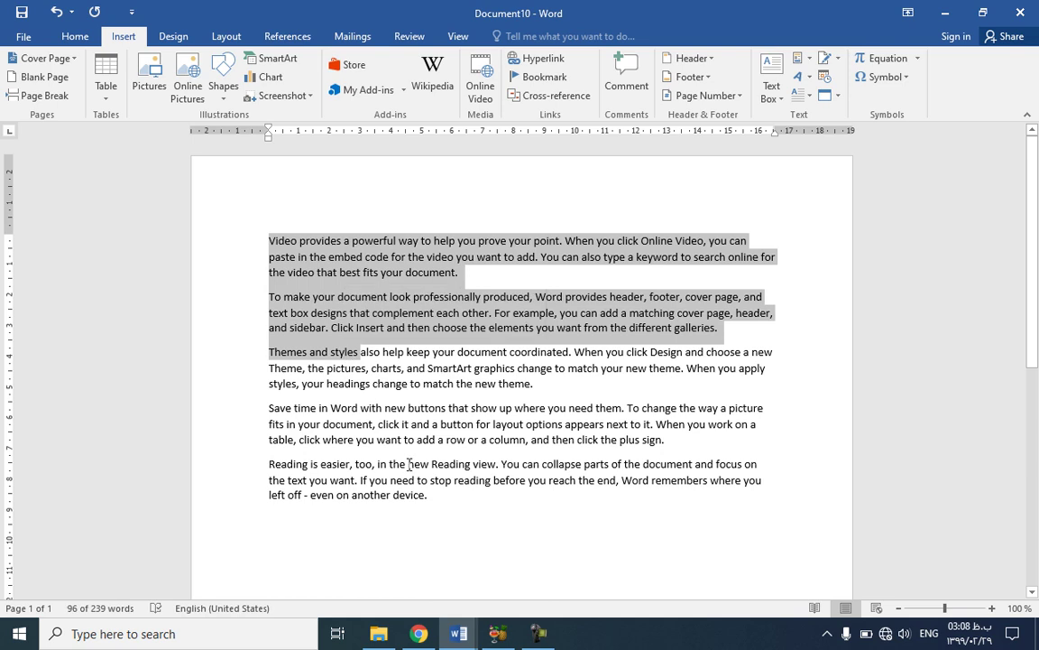
{"action": "key", "text": "ctrl+a"}
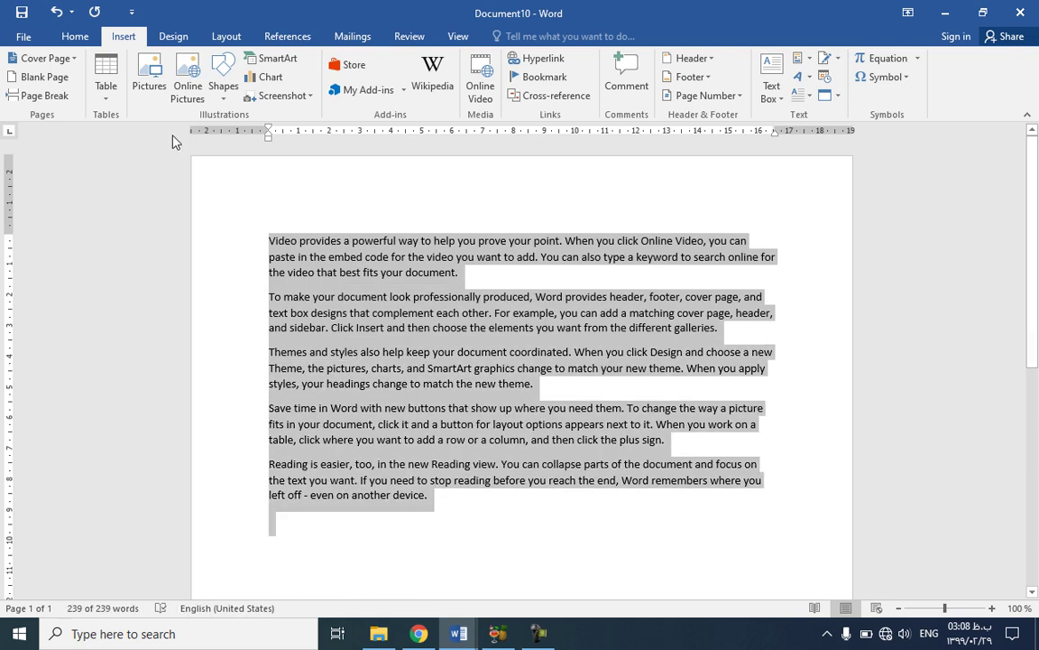
{"action": "left_click", "coordinate": [107, 98]}
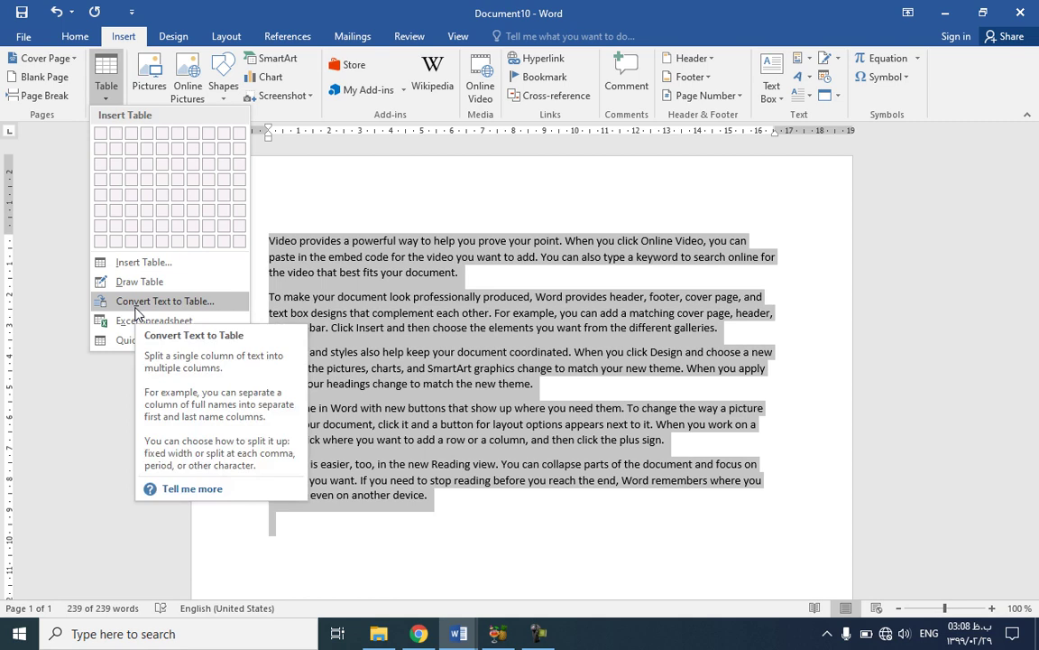
- Convert the selected paragraphs to a table, choosing a separator that gives one column
{"action": "left_click", "coordinate": [138, 306]}
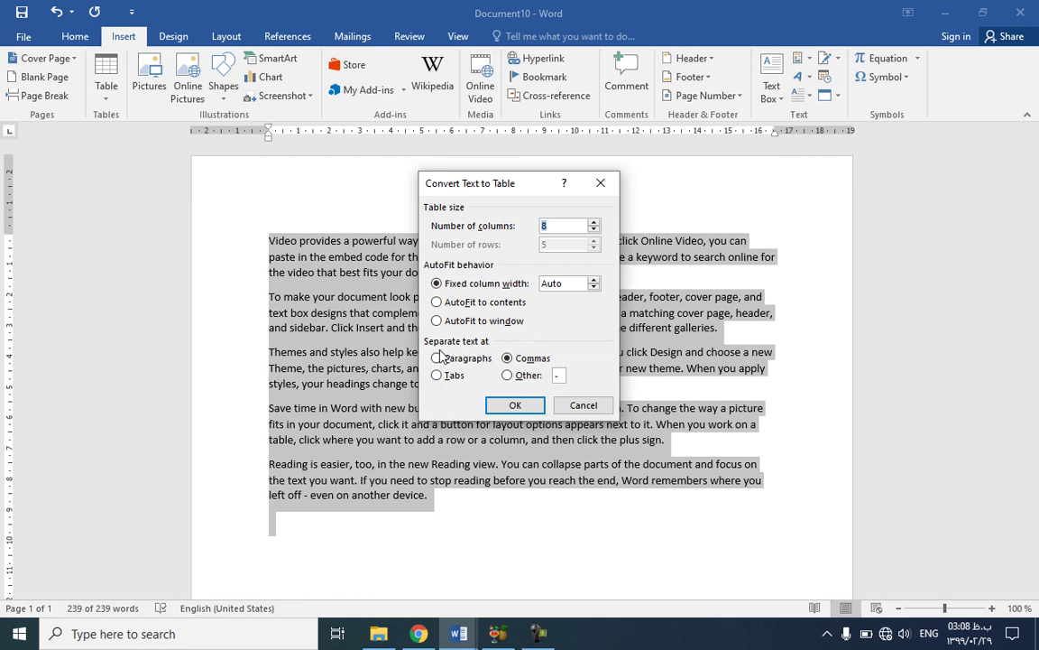
{"action": "left_click", "coordinate": [511, 361]}
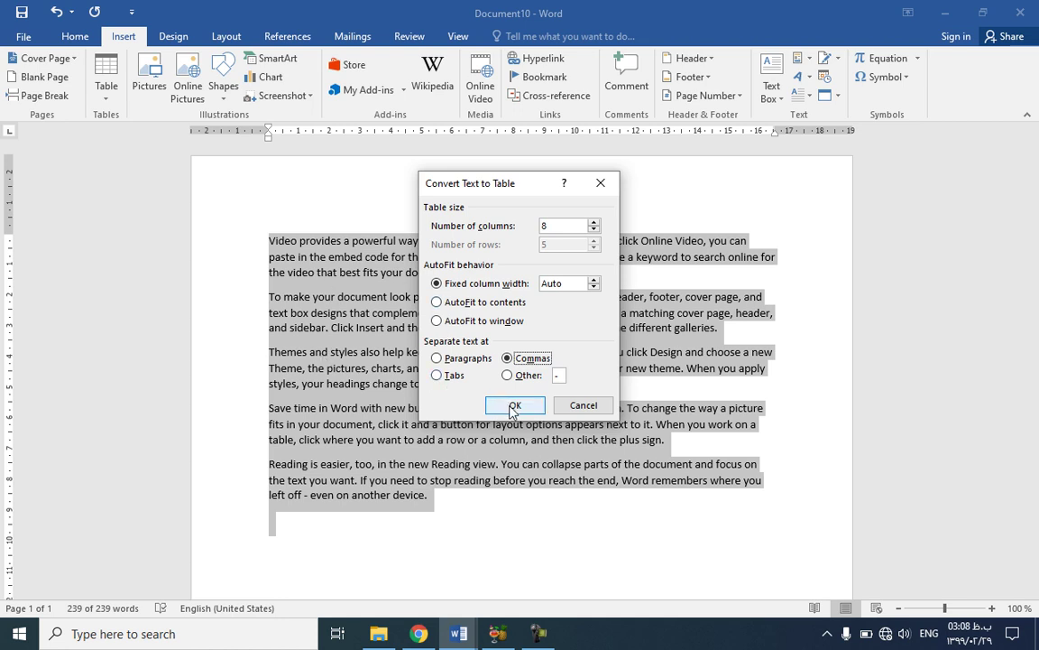
{"action": "left_click", "coordinate": [437, 375]}
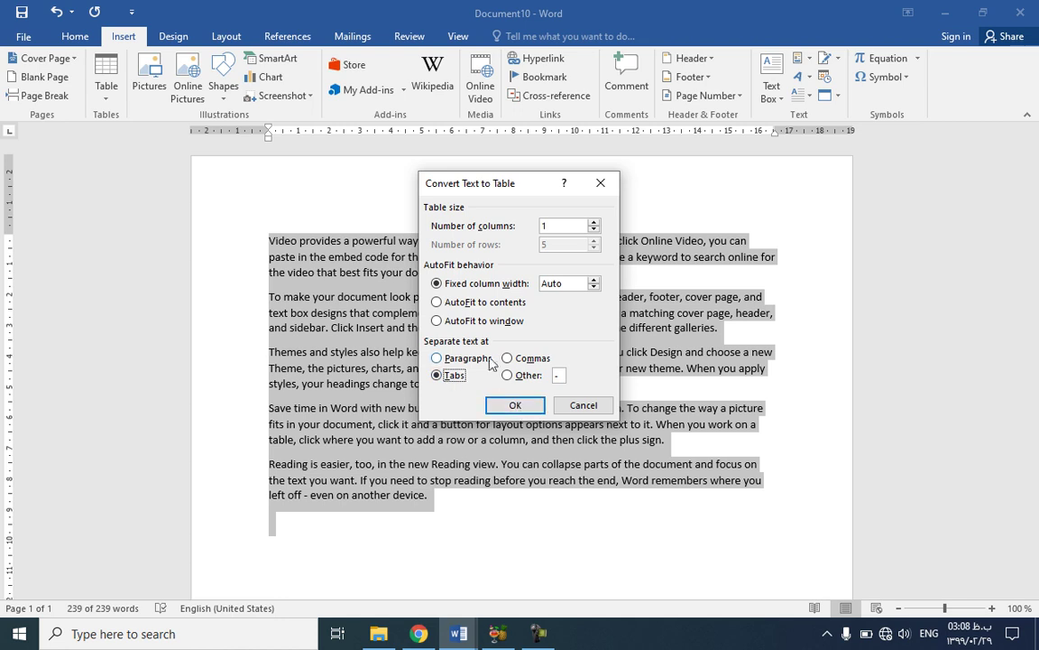
{"action": "left_click", "coordinate": [515, 406]}
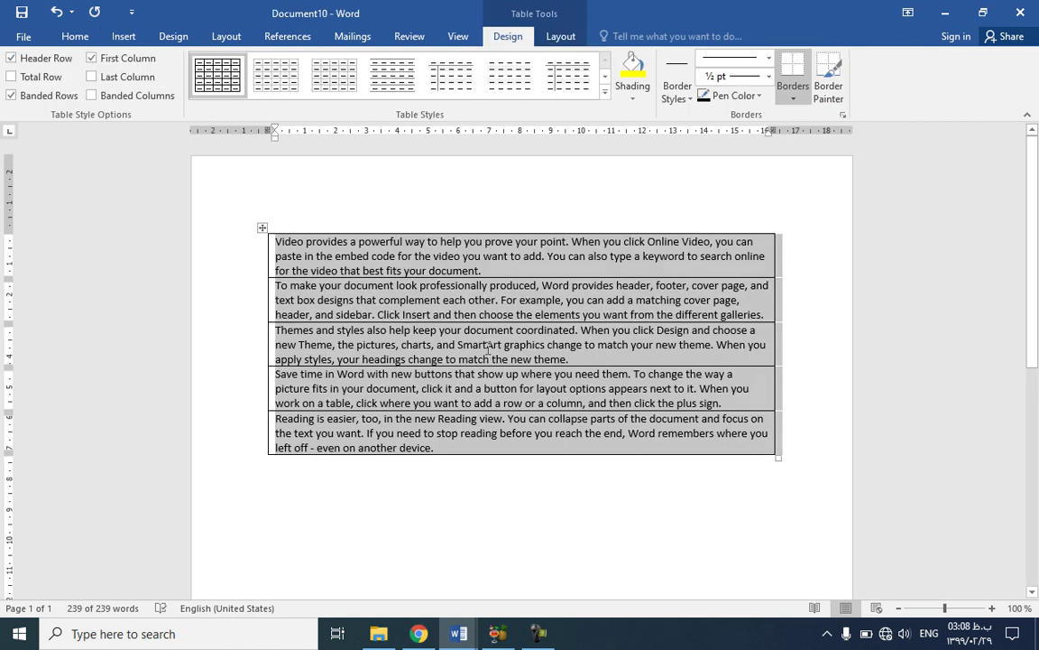
- Finish the one-column text table and place the insertion point on the empty line below it
{"action": "left_click", "coordinate": [487, 343]}
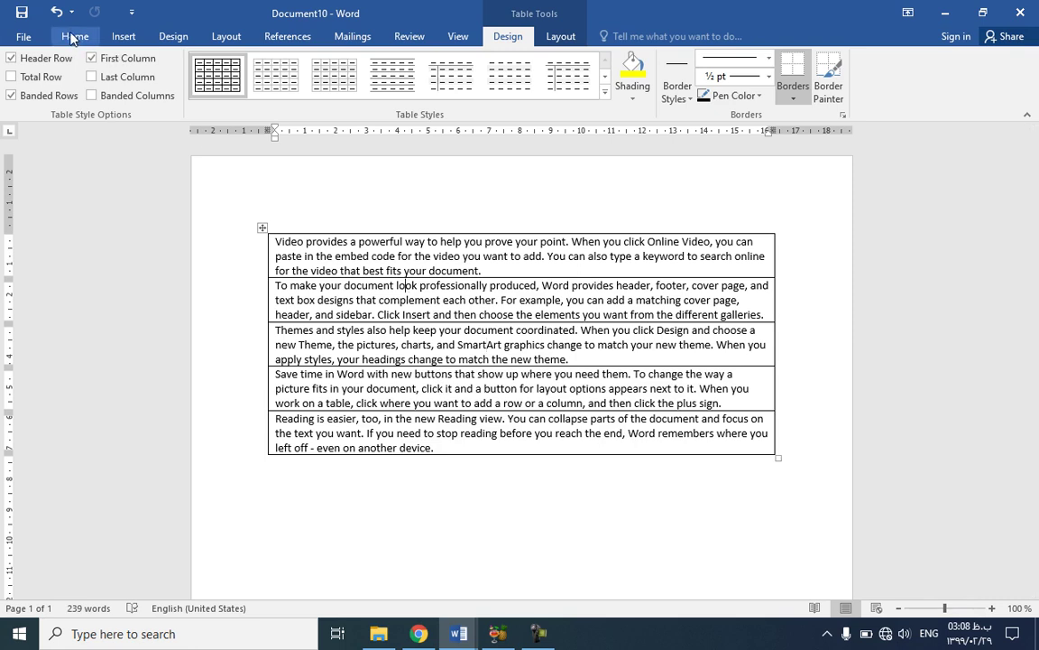
{"action": "left_click", "coordinate": [75, 37]}
{"action": "left_click", "coordinate": [123, 40]}
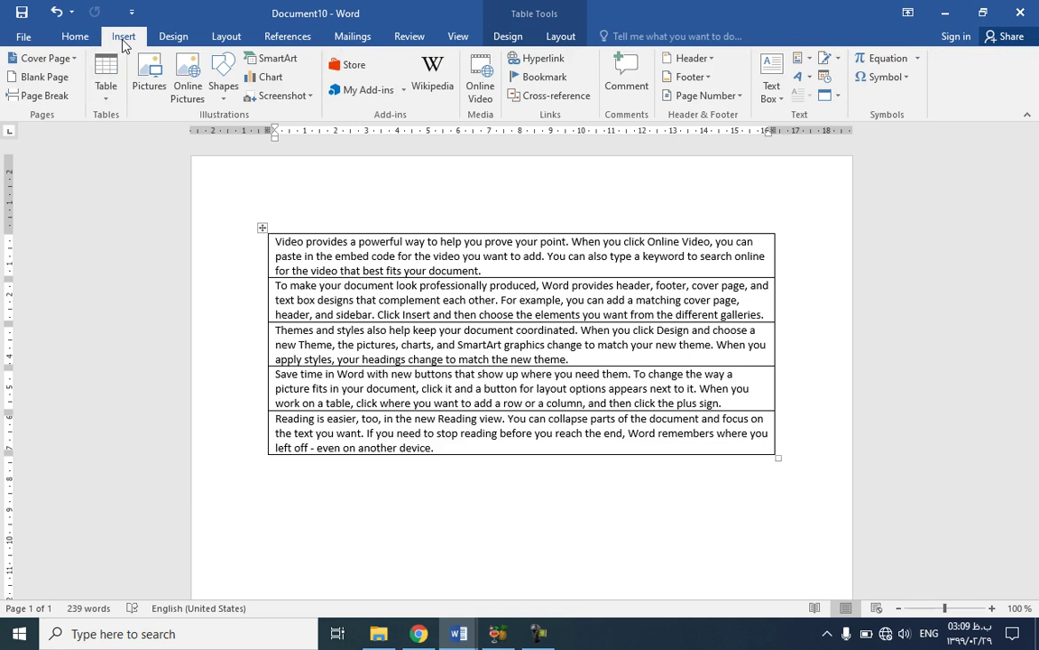
{"action": "left_click", "coordinate": [106, 86]}
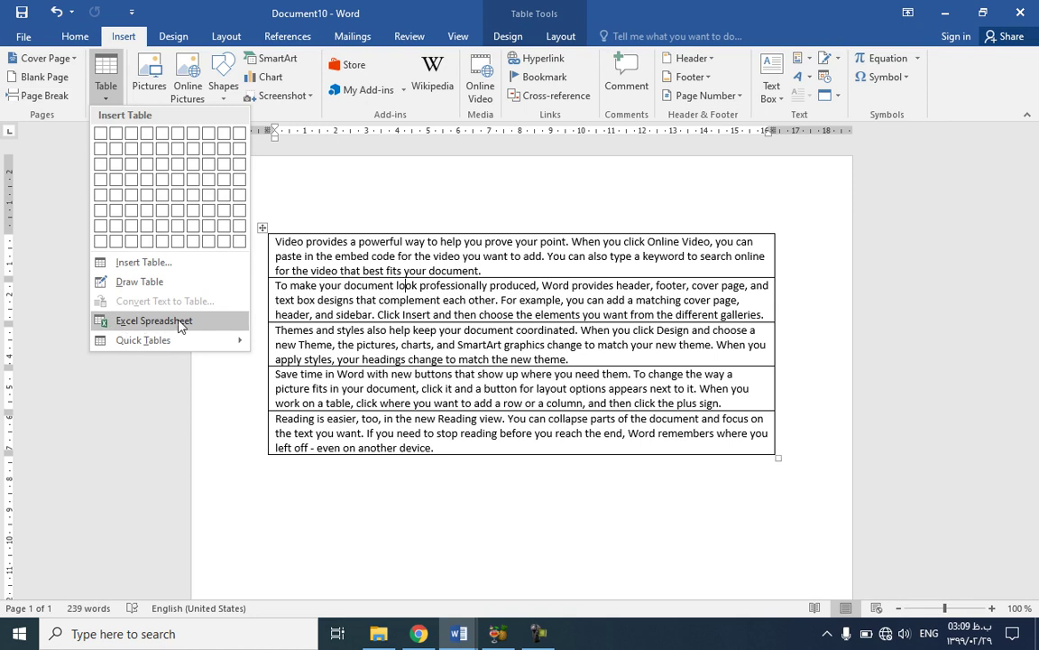
{"action": "left_click", "coordinate": [329, 475]}
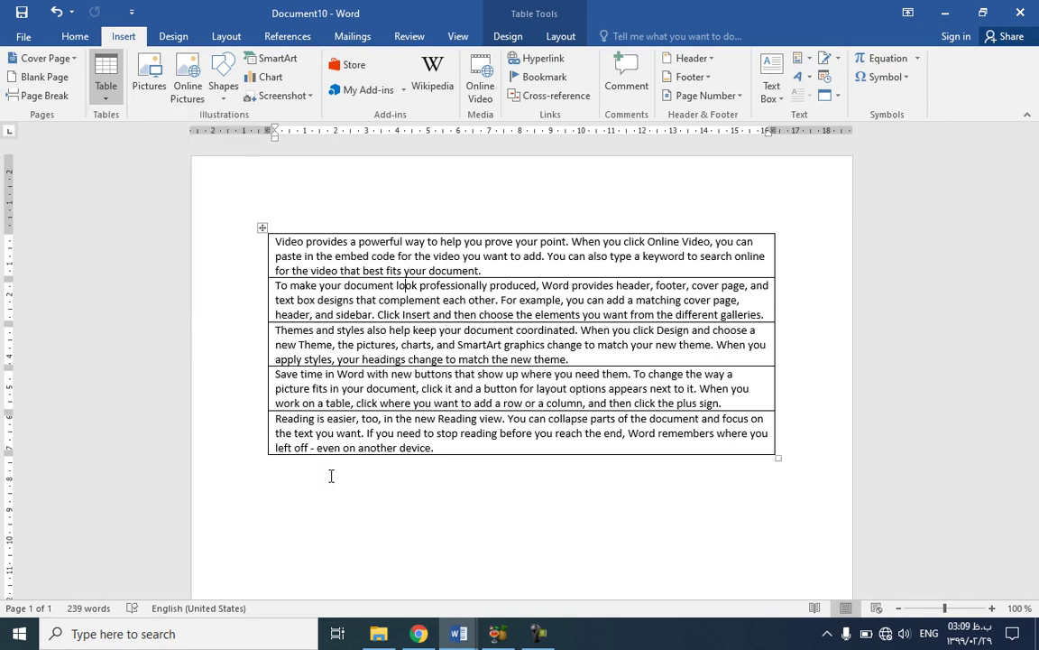
{"action": "left_click", "coordinate": [330, 476]}
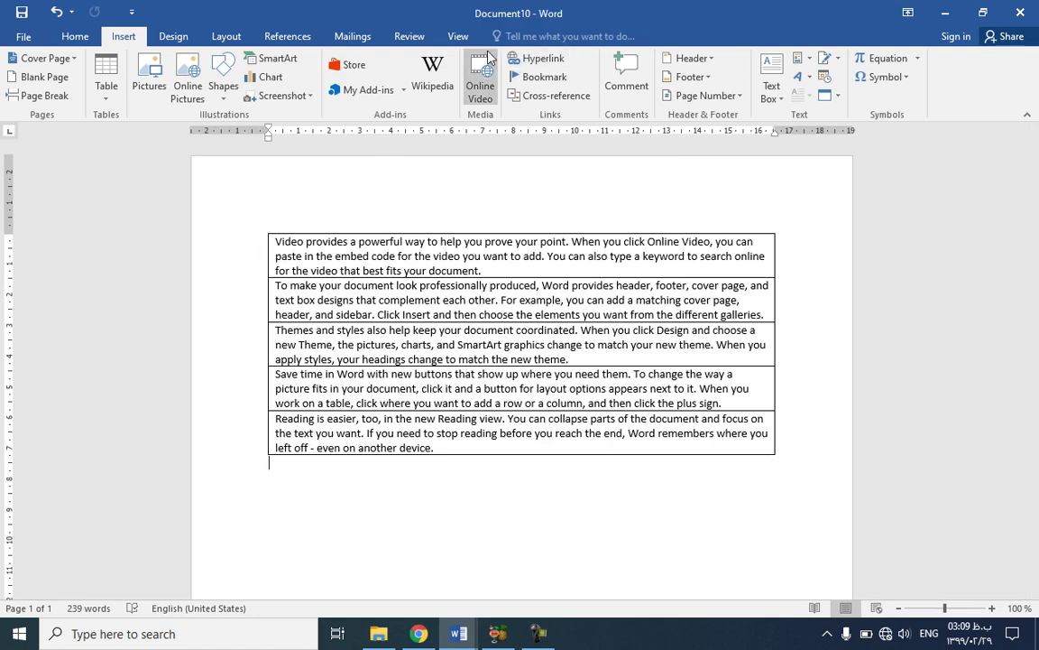
- Embed a blank Excel worksheet (Sheet1) below the text table
{"action": "left_click", "coordinate": [108, 106]}
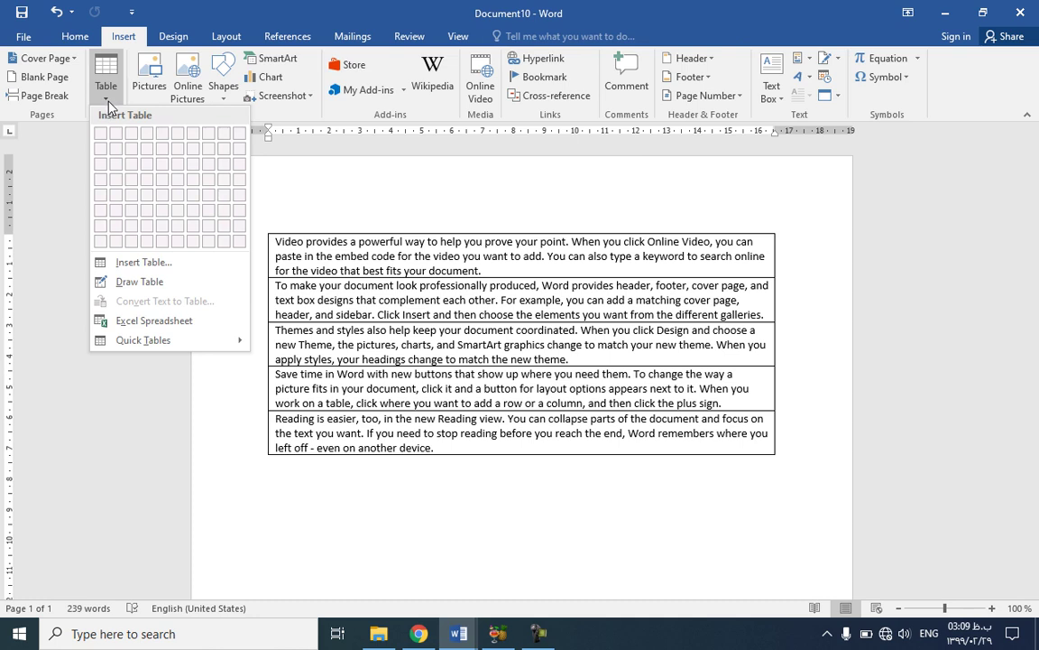
{"action": "left_click", "coordinate": [173, 322]}
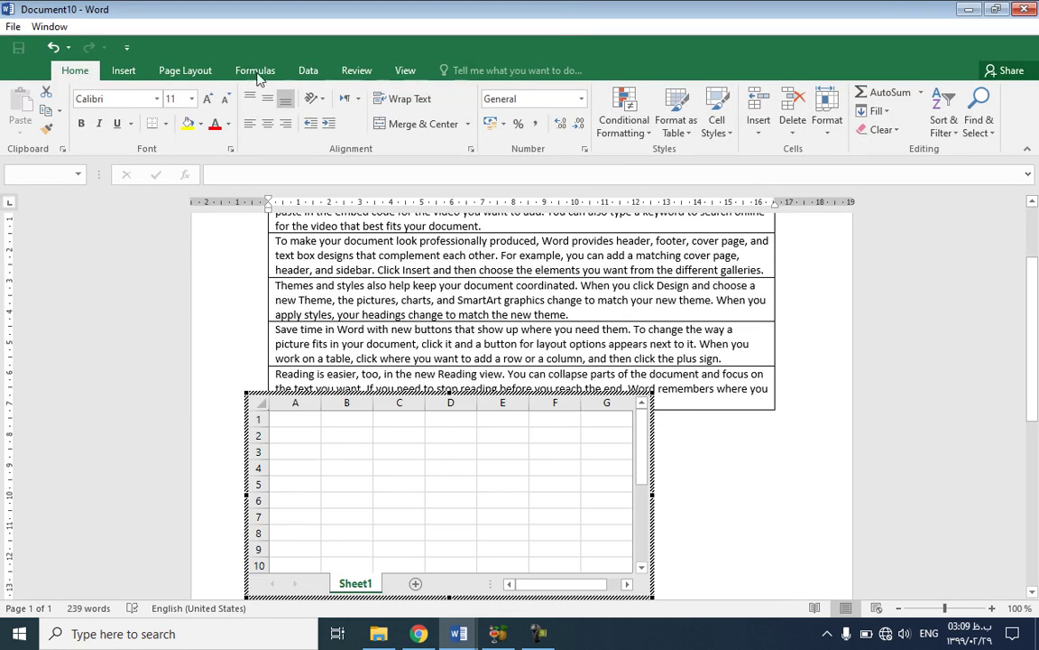
- Enter 2 in cell C3 and 3 in cell C4 of the embedded worksheet
{"action": "left_click", "coordinate": [402, 457]}
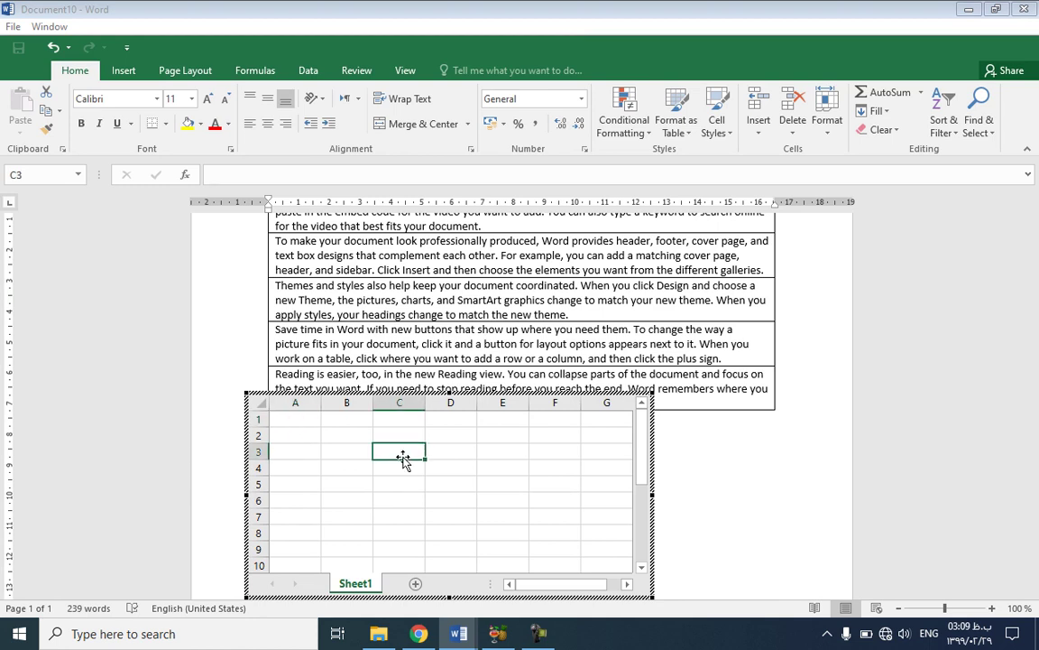
{"action": "type", "text": "2"}
{"action": "key", "text": "Return"}
{"action": "type", "text": "3"}
{"action": "key", "text": "Return"}
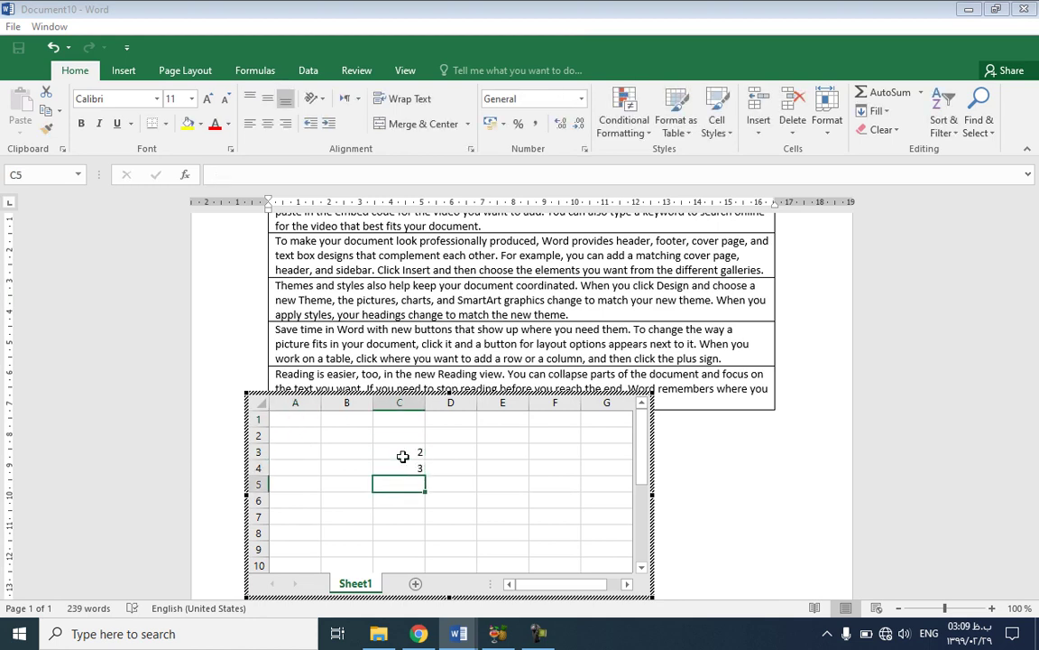
- Put =SUM(C3:C4) in C5 to get 5, then leave the embedded worksheet
{"action": "type", "text": "=su"}
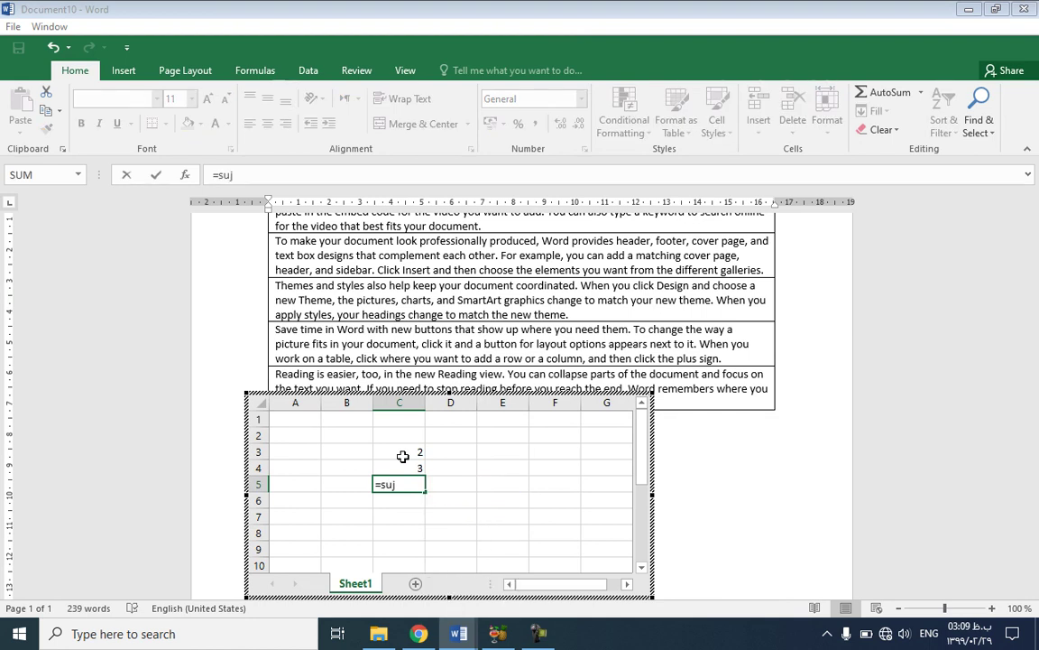
{"action": "type", "text": "m("}
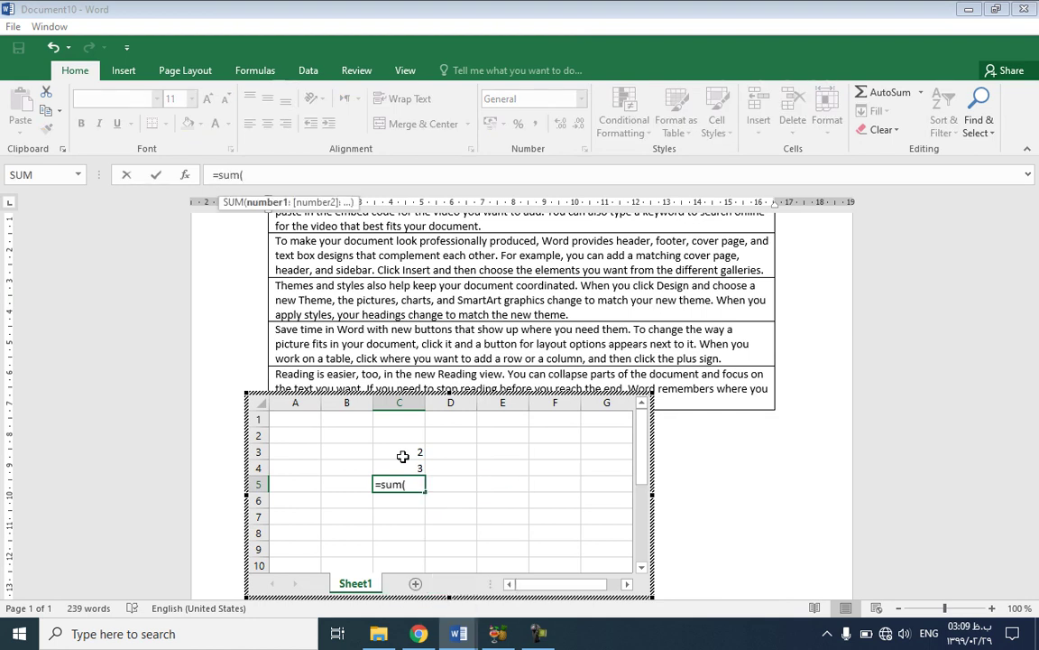
{"action": "left_click_drag", "start_coordinate": [403, 455], "coordinate": [403, 471]}
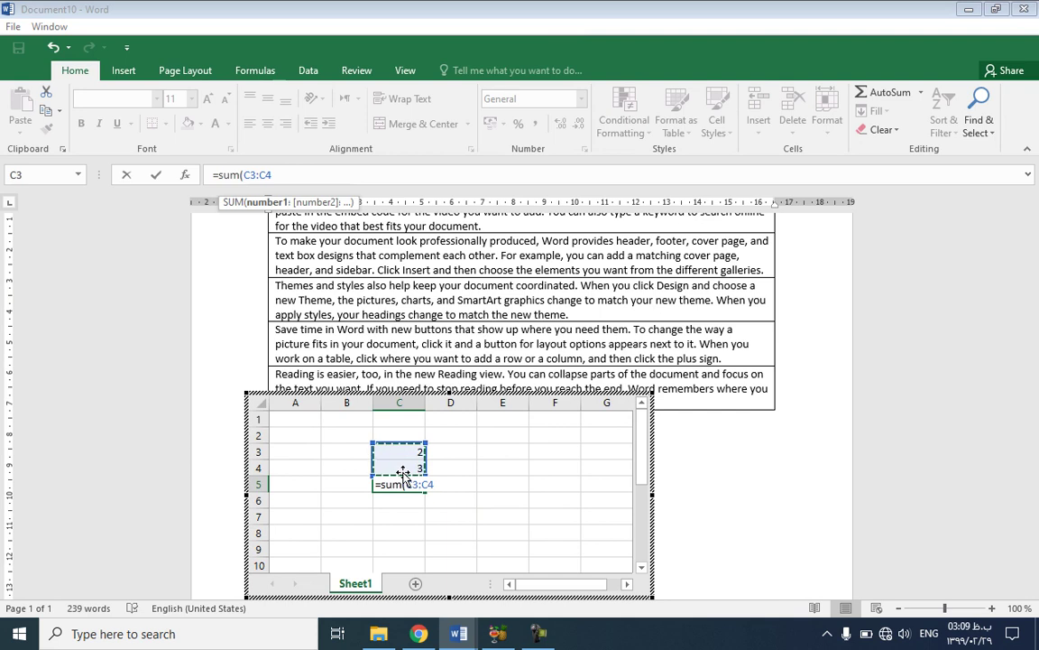
{"action": "type", "text": ")"}
{"action": "key", "text": "Return"}
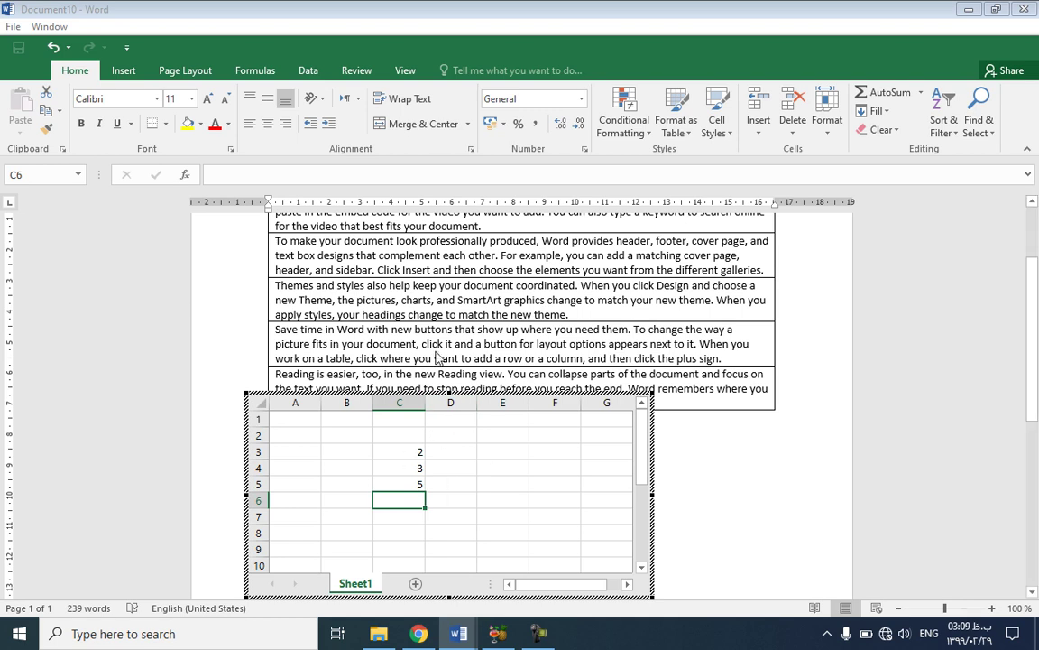
{"action": "left_click", "coordinate": [445, 335]}
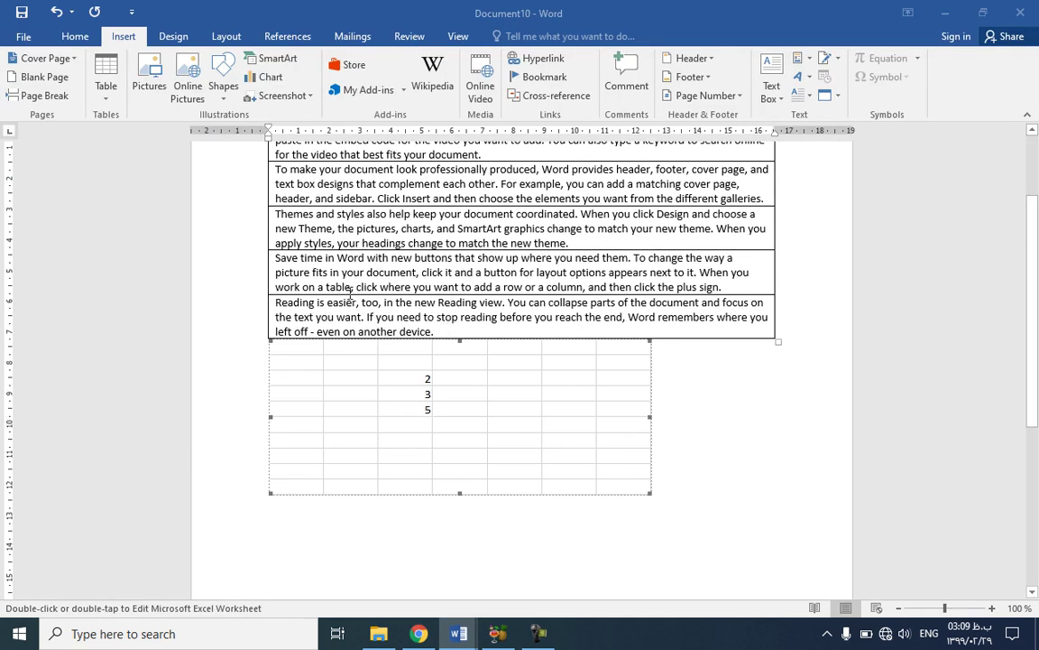
- With the insertion point below the worksheet, bring up the Table menu's Quick Tables gallery
{"action": "left_click", "coordinate": [105, 100]}
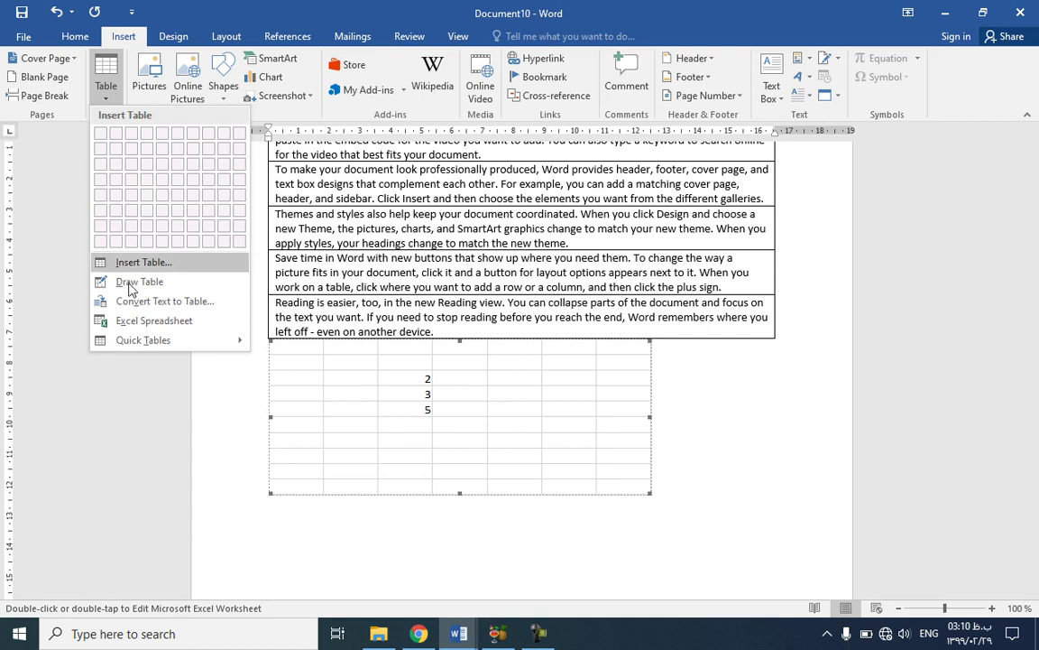
{"action": "mouse_move", "coordinate": [236, 341]}
{"action": "key", "text": "Escape"}
{"action": "key", "text": "Escape"}
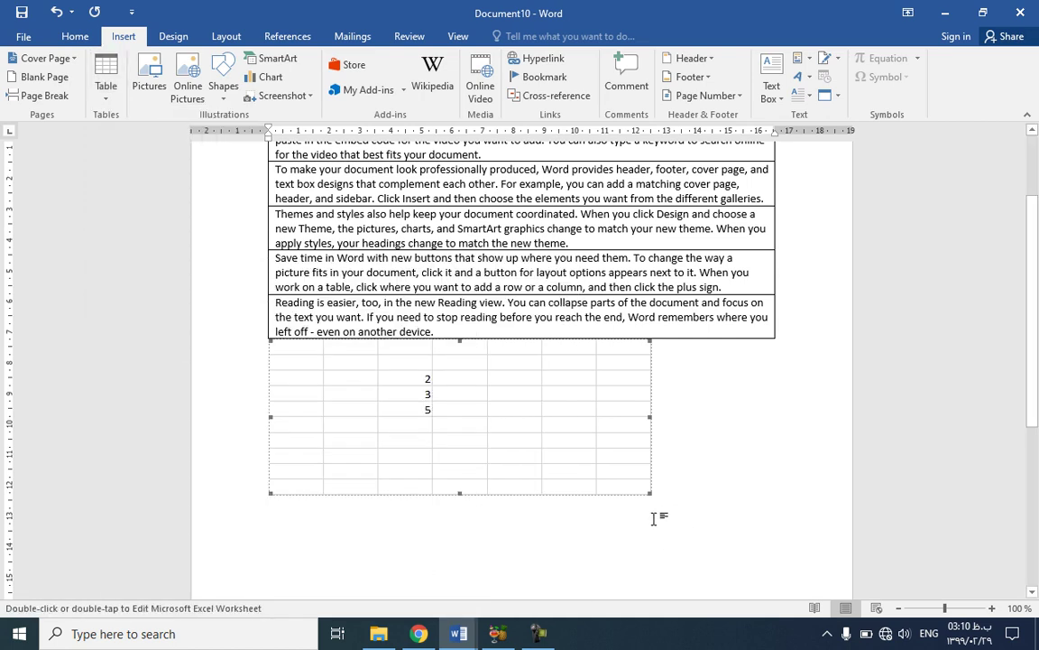
{"action": "left_click", "coordinate": [654, 506]}
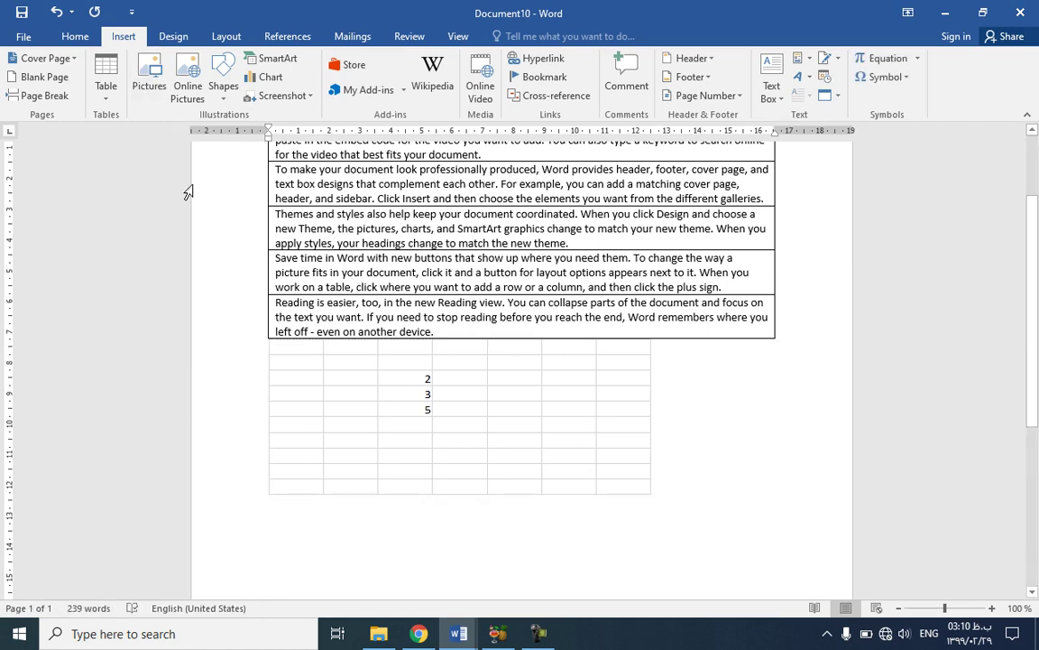
{"action": "left_click", "coordinate": [108, 105]}
{"action": "mouse_move", "coordinate": [133, 343]}
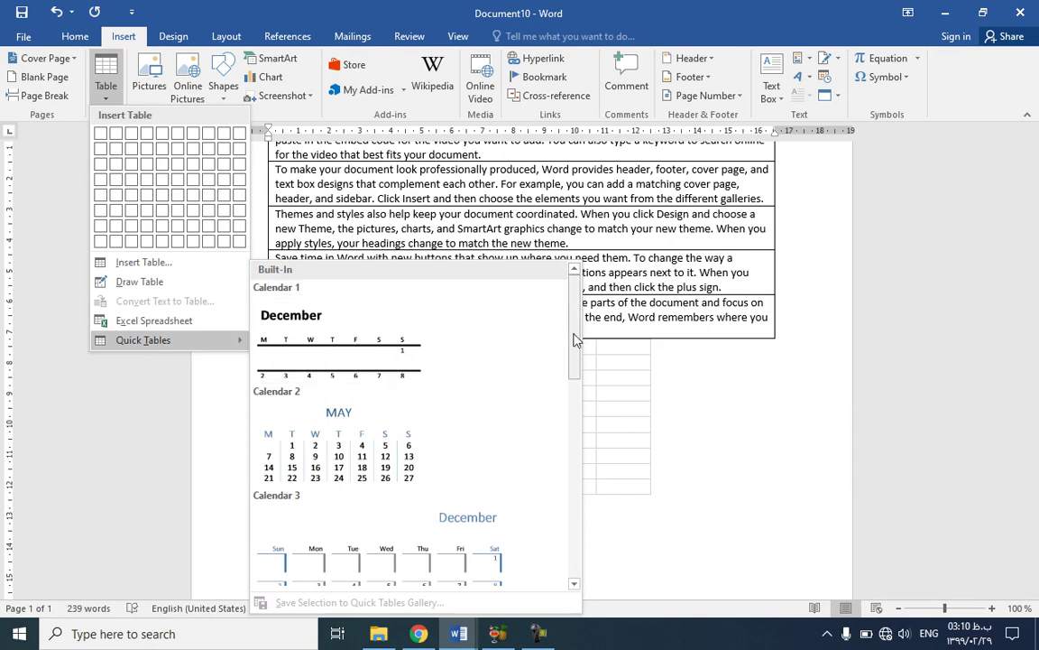
- Insert the Greek alphabet Double Table from the Quick Tables gallery
{"action": "left_click_drag", "start_coordinate": [577, 342], "coordinate": [578, 469]}
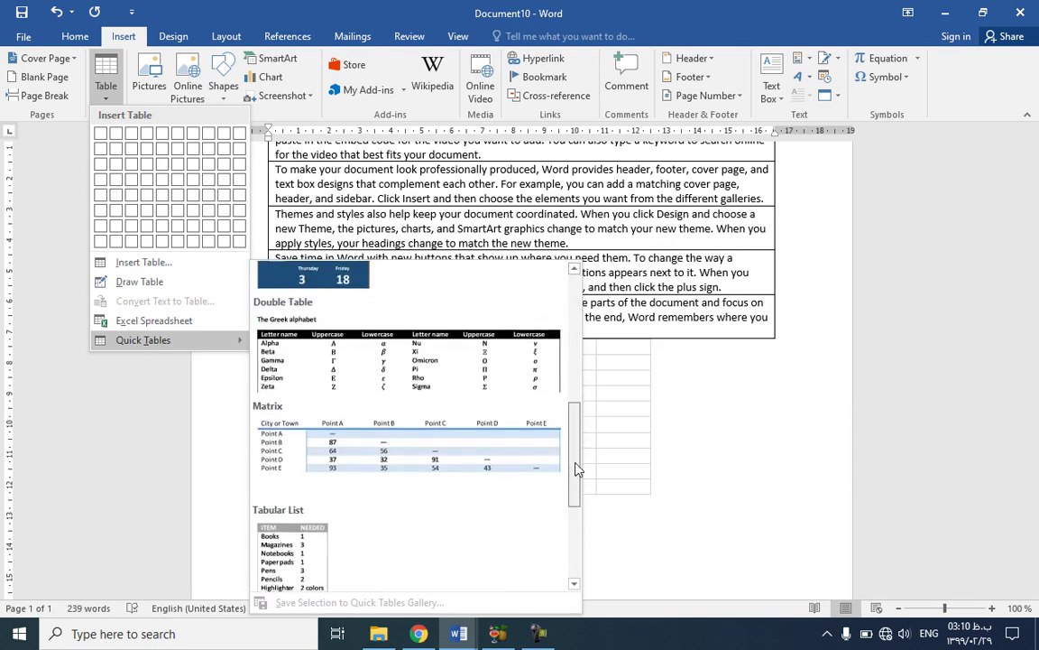
{"action": "left_click", "coordinate": [406, 372]}
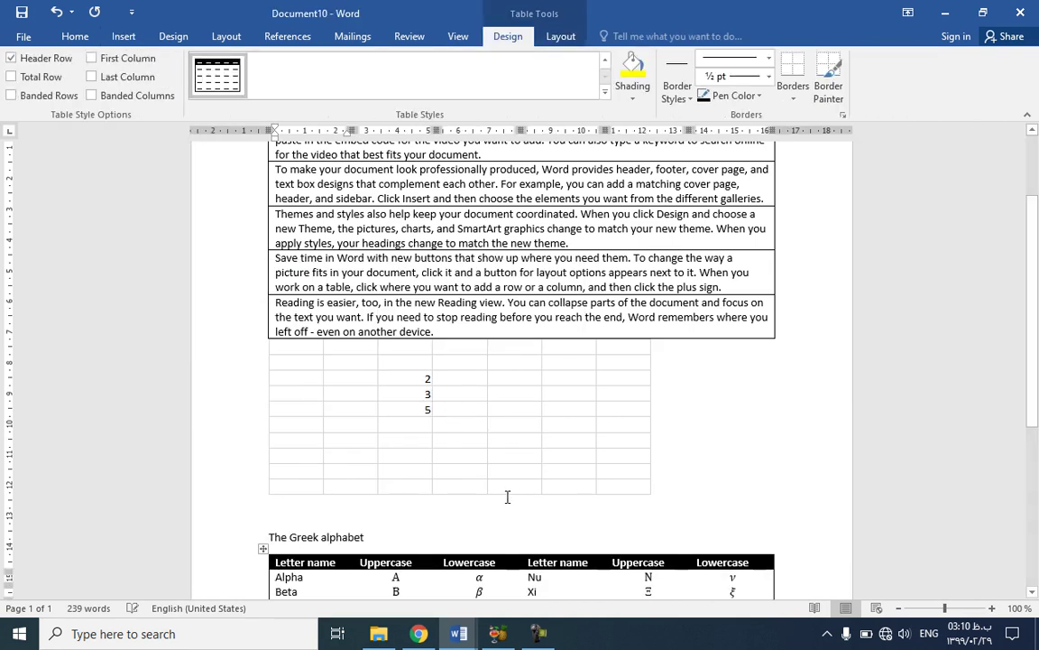
{"action": "scroll", "coordinate": [1036, 271], "scroll_direction": "down", "scroll_amount": 4}
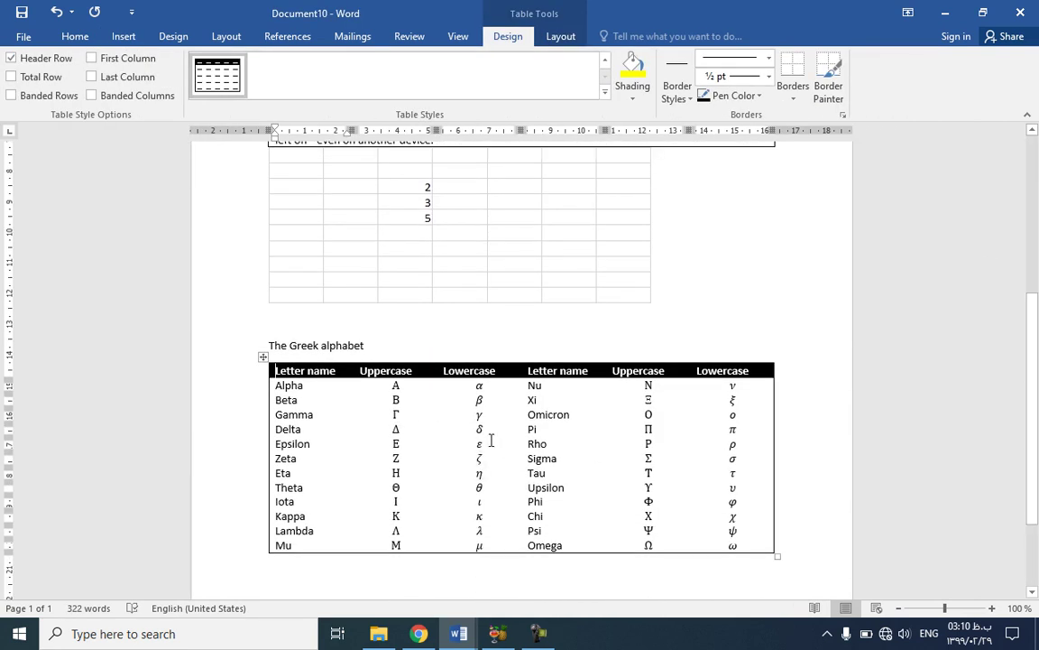
- Type stray text 'dsfsd' and 'fsd' on two lines in Delta's lowercase cell
{"action": "left_click", "coordinate": [485, 431]}
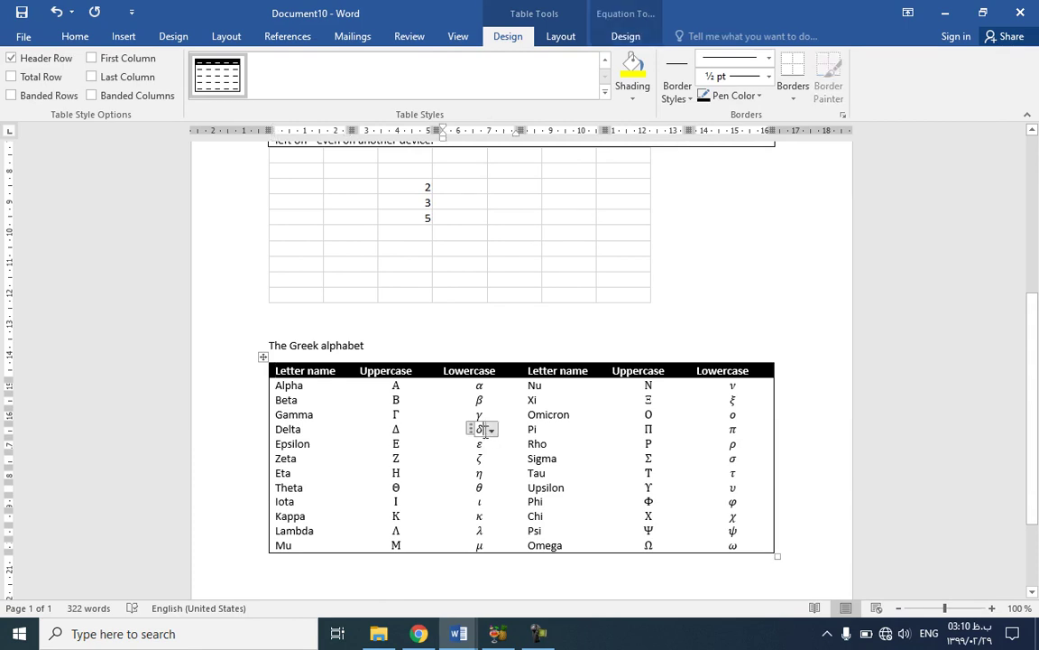
{"action": "type", "text": "dsfsd"}
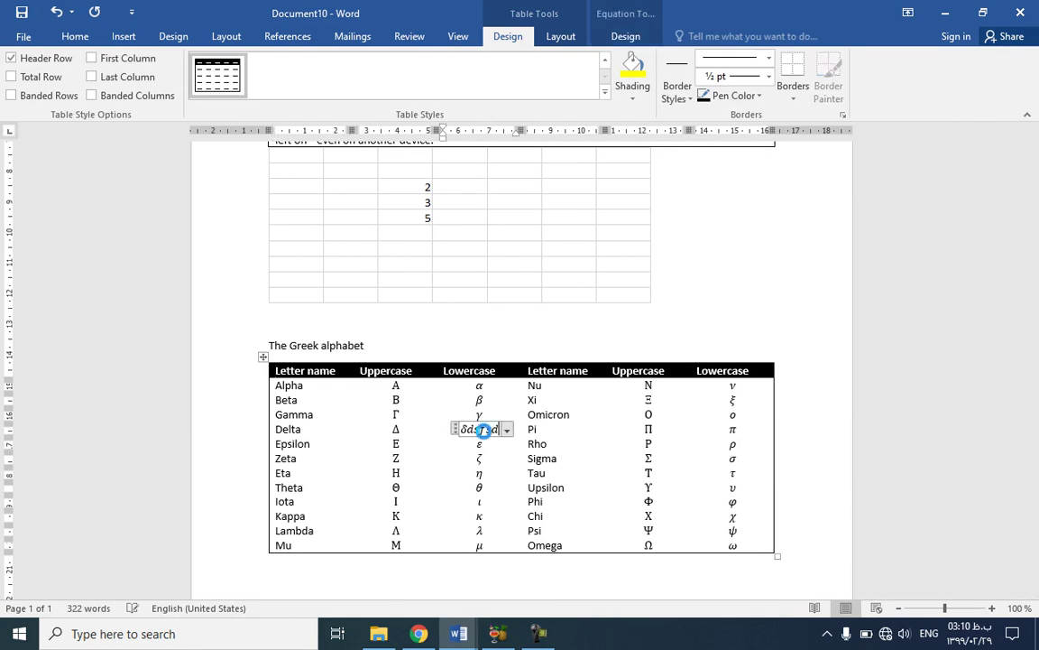
{"action": "key", "text": "Return"}
{"action": "type", "text": "fsd"}
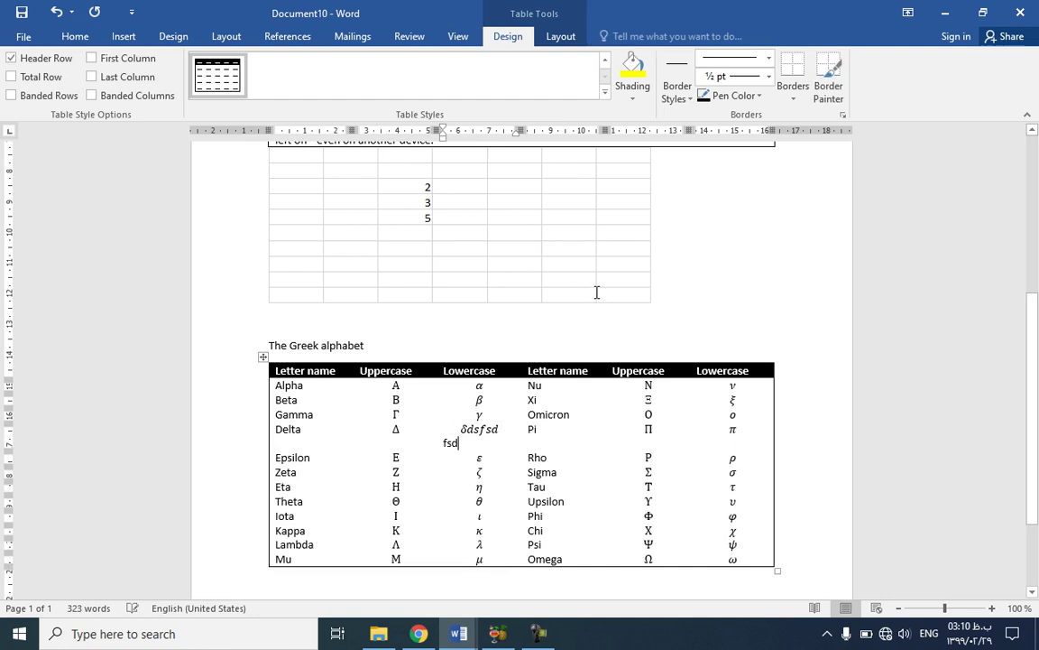